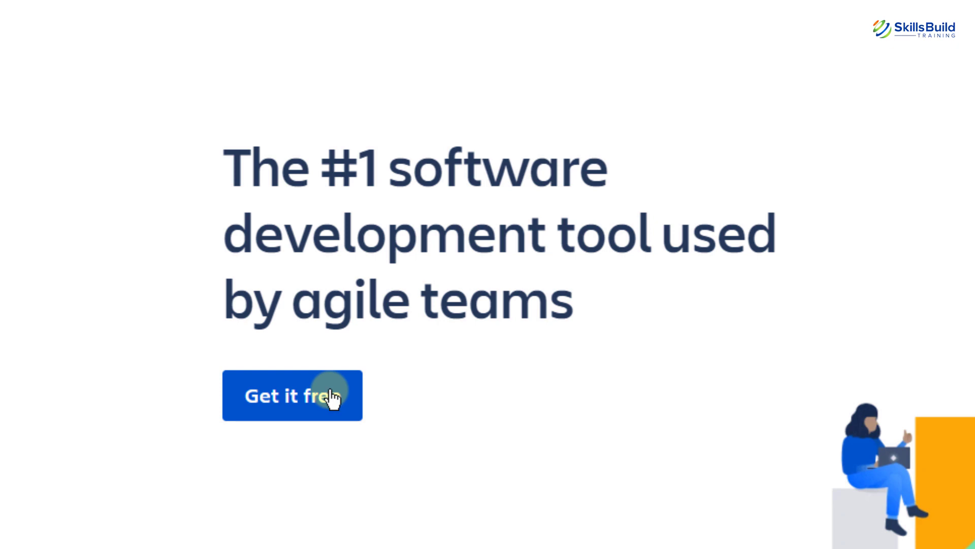
# Start the free Jira Software signup to reach the Atlassian login page.
pyautogui.click(333, 397)
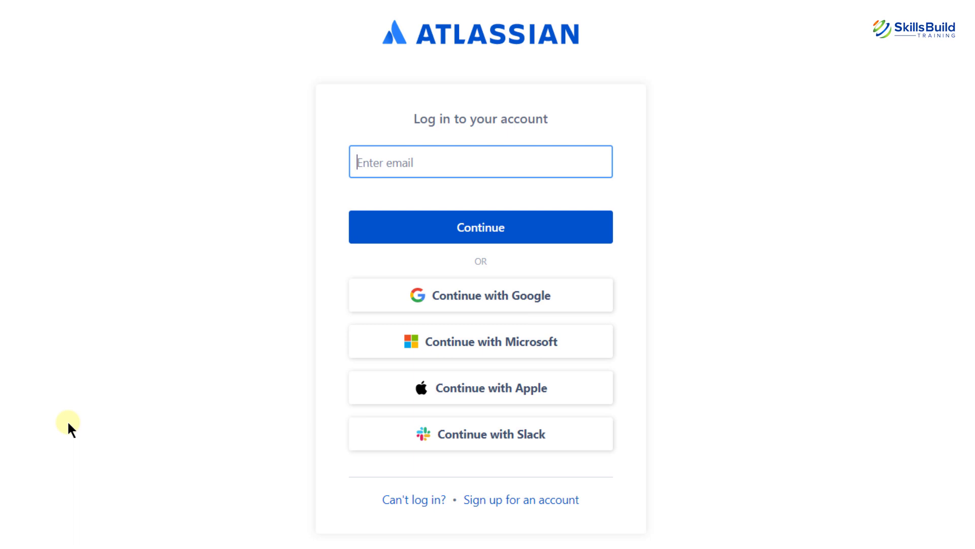
# Sign in to Atlassian with the account email and the saved password.
pyautogui.click(504, 162)
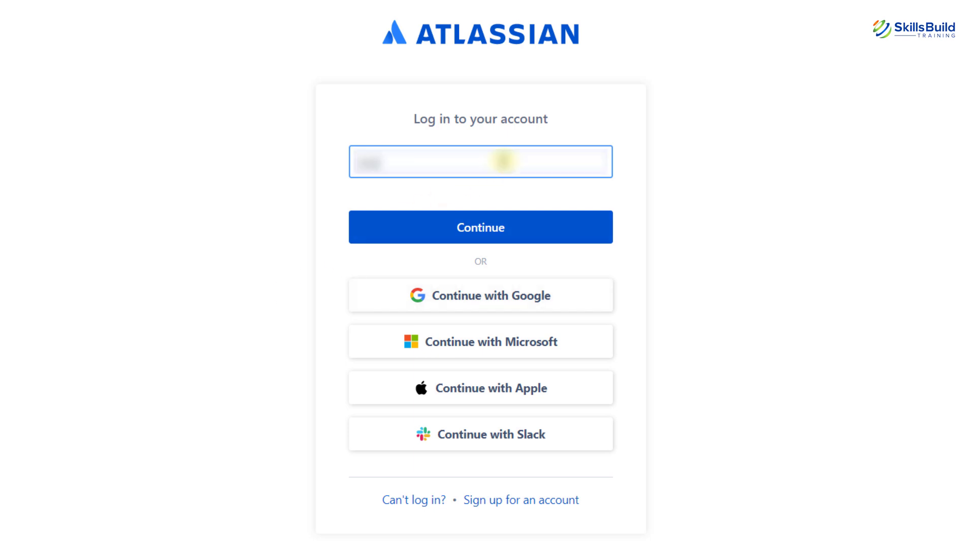
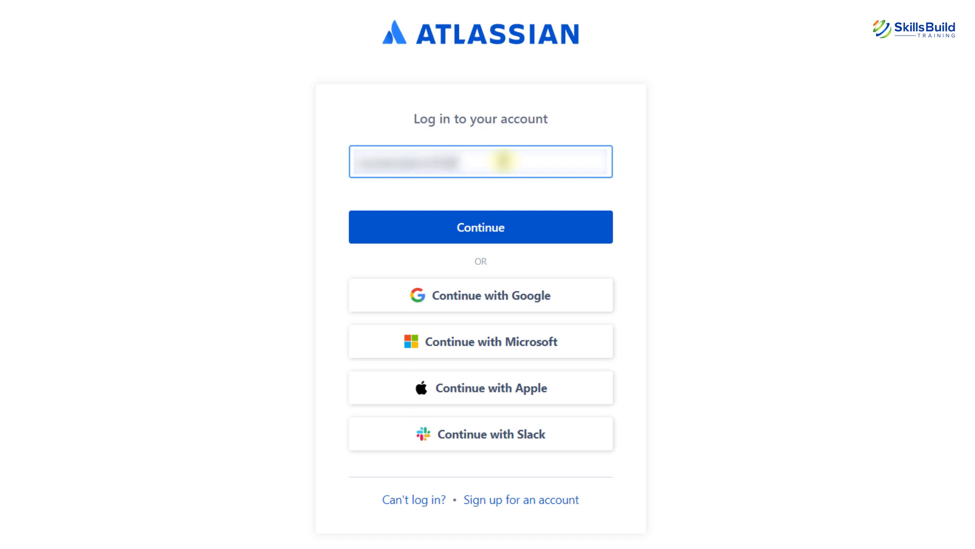
pyautogui.click(474, 234)
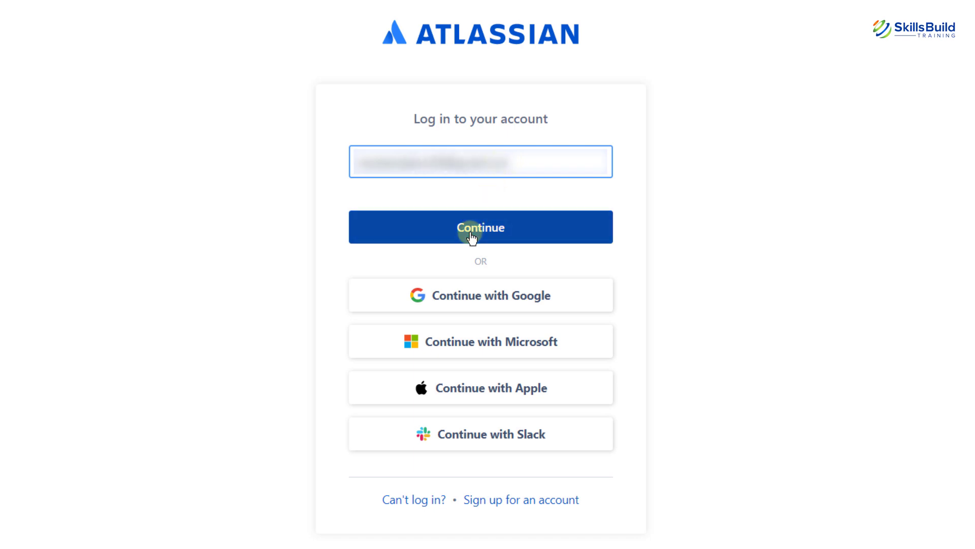
pyautogui.click(500, 214)
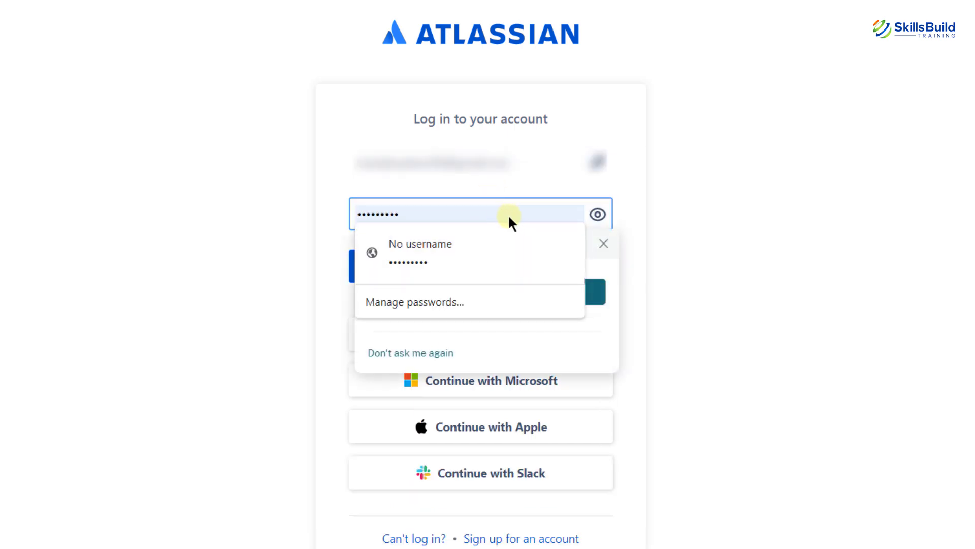
pyautogui.click(603, 243)
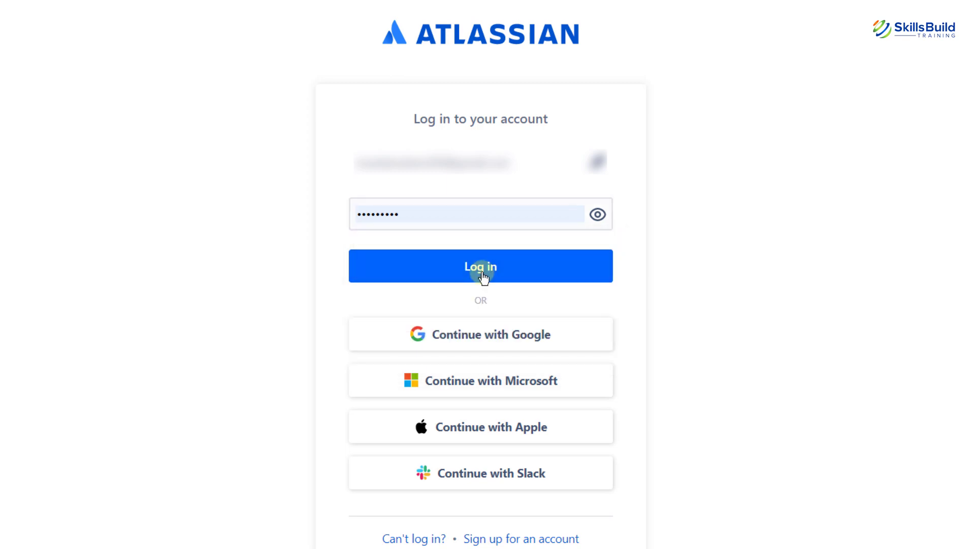
pyautogui.click(482, 274)
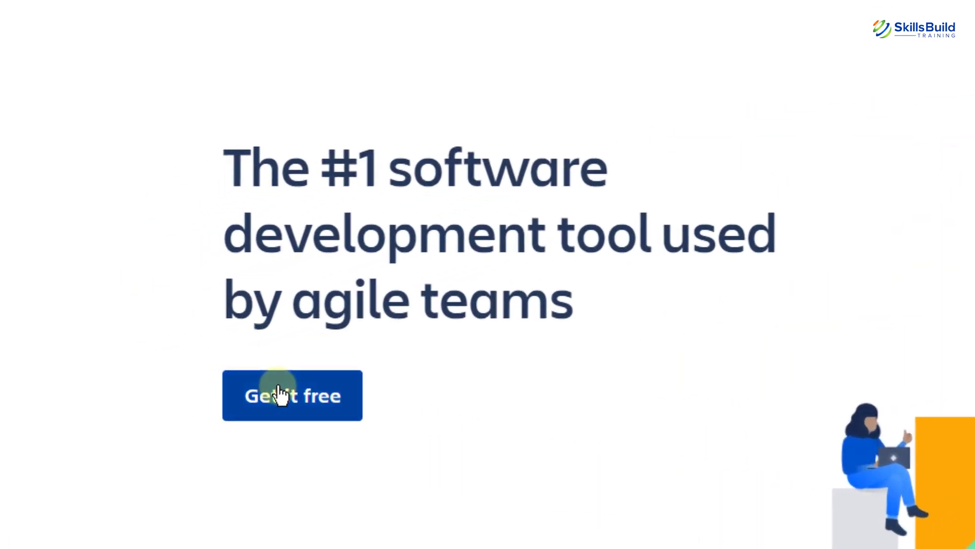
# Claim the skillsbuildfamily.atlassian.net Jira site and agree to the terms.
pyautogui.click(278, 395)
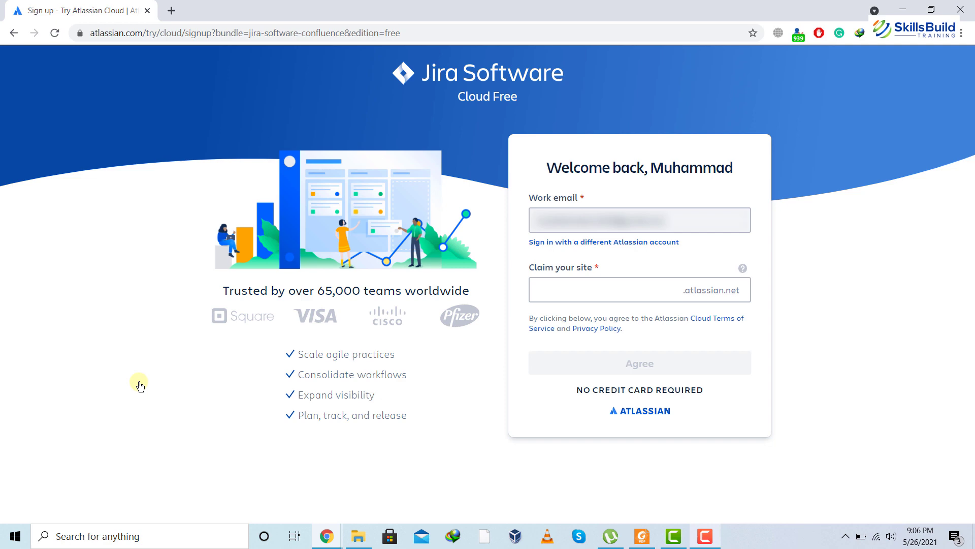
pyautogui.write('skillsbuil')
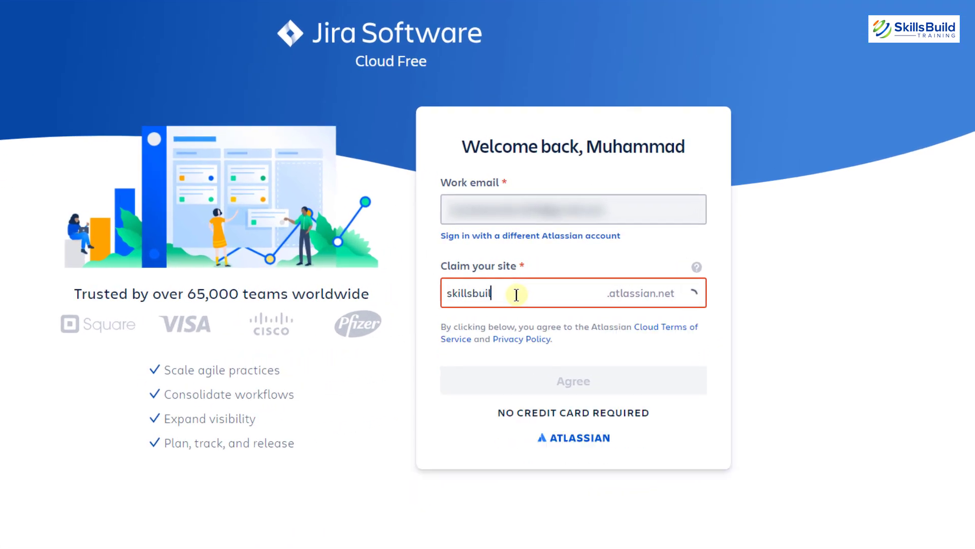
pyautogui.write('y')
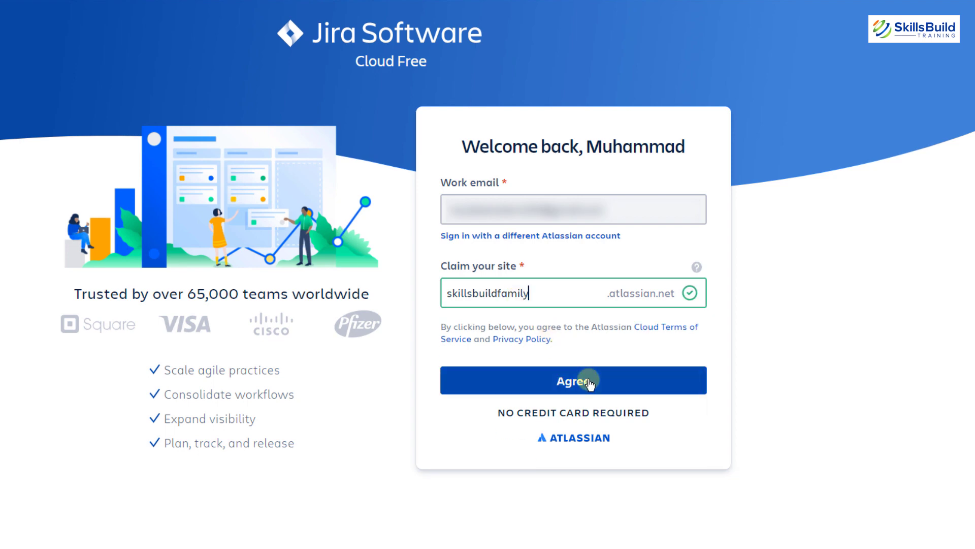
pyautogui.click(590, 385)
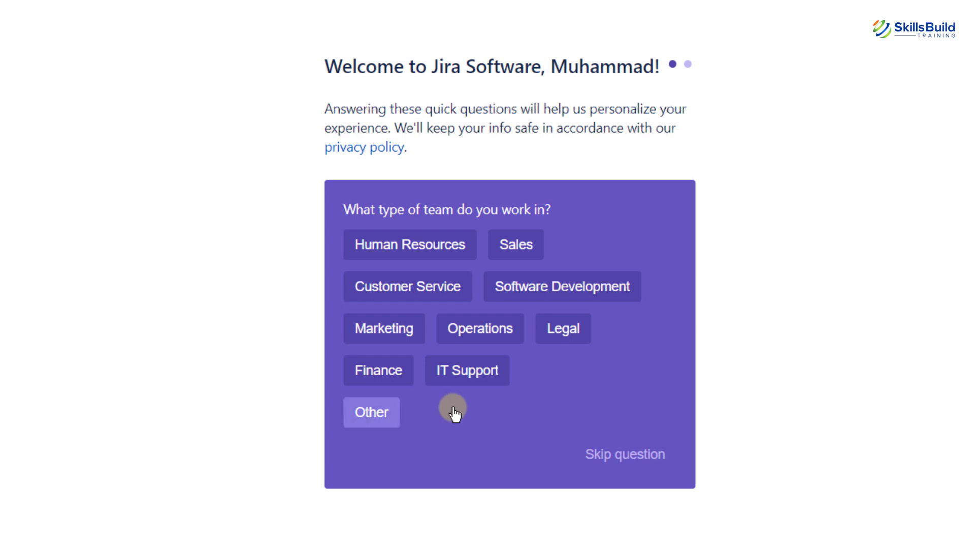
# Answer onboarding as Software Development team, Development Manager role, skipping tools and teammate invites.
pyautogui.click(552, 291)
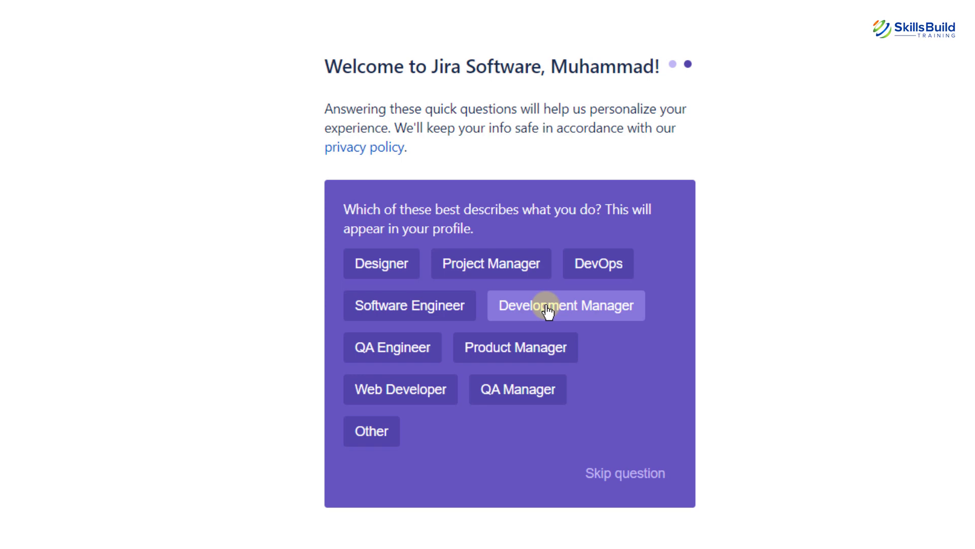
pyautogui.click(547, 311)
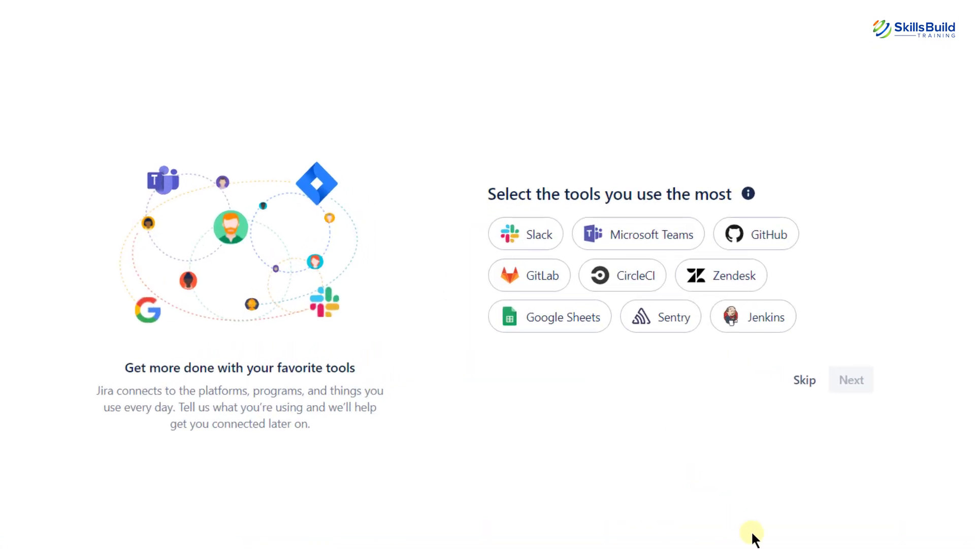
pyautogui.click(811, 385)
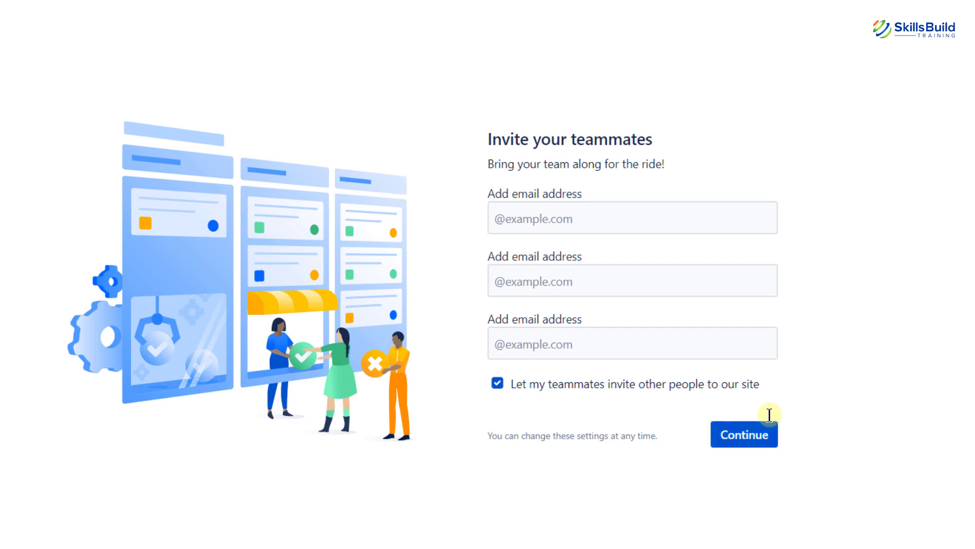
pyautogui.click(729, 445)
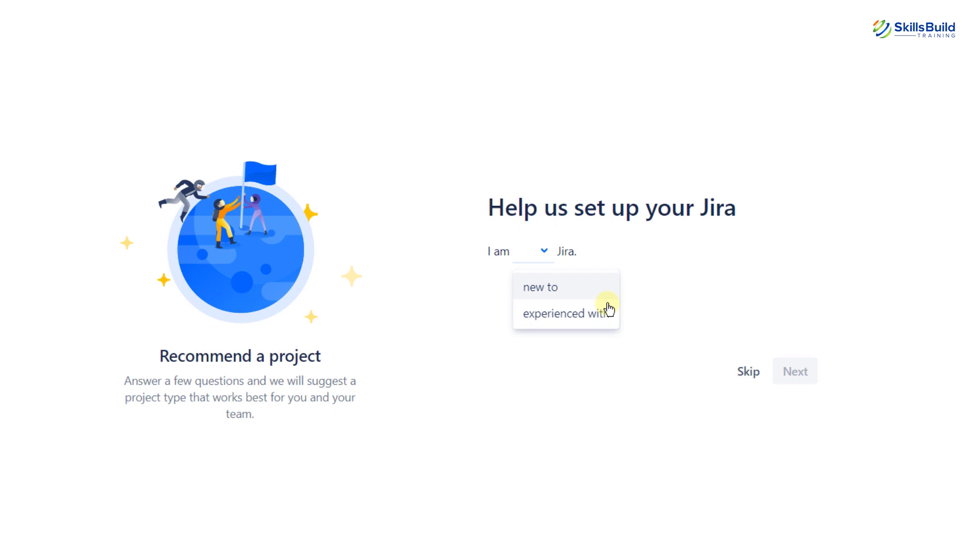
# Answer setup as new to Jira, agile-experienced, feature-focused, tight schedule, and submit.
pyautogui.click(546, 293)
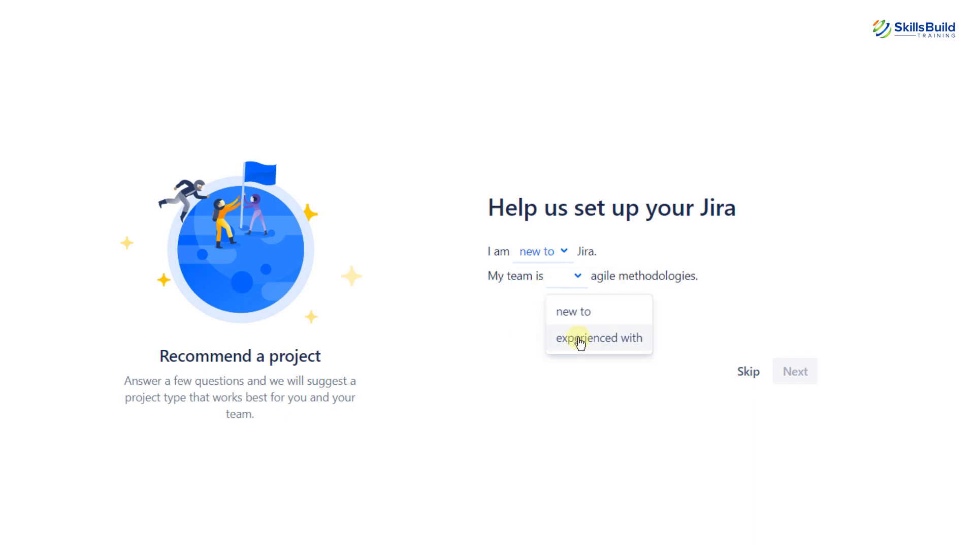
pyautogui.click(586, 338)
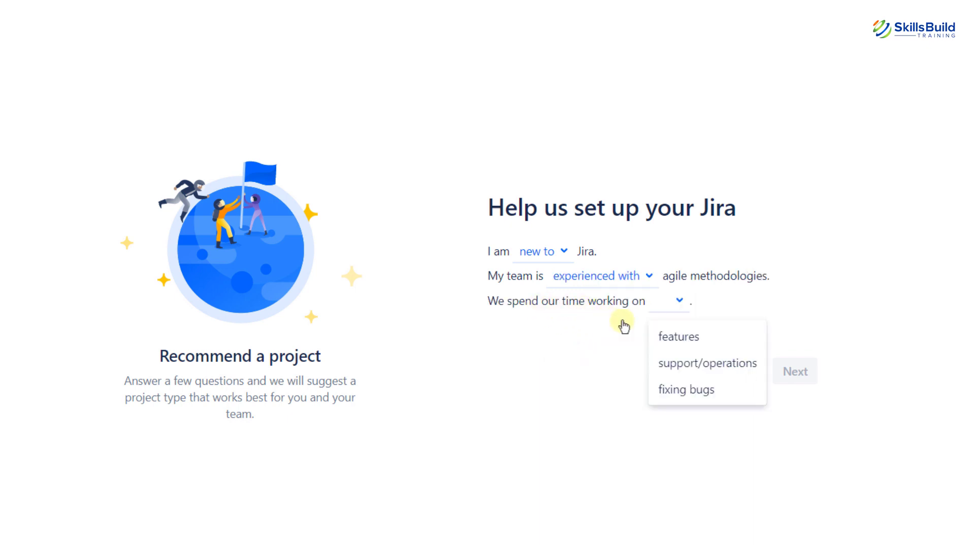
pyautogui.click(675, 338)
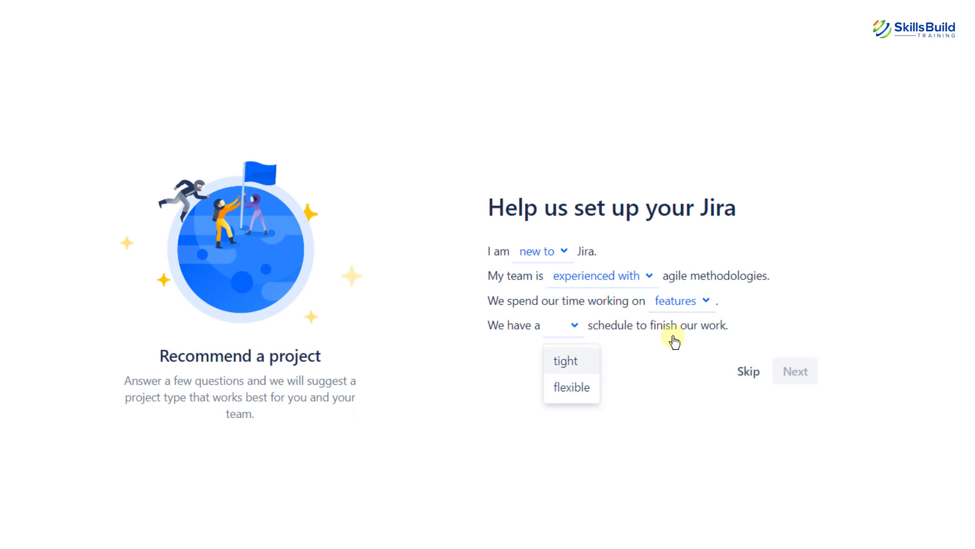
pyautogui.click(567, 362)
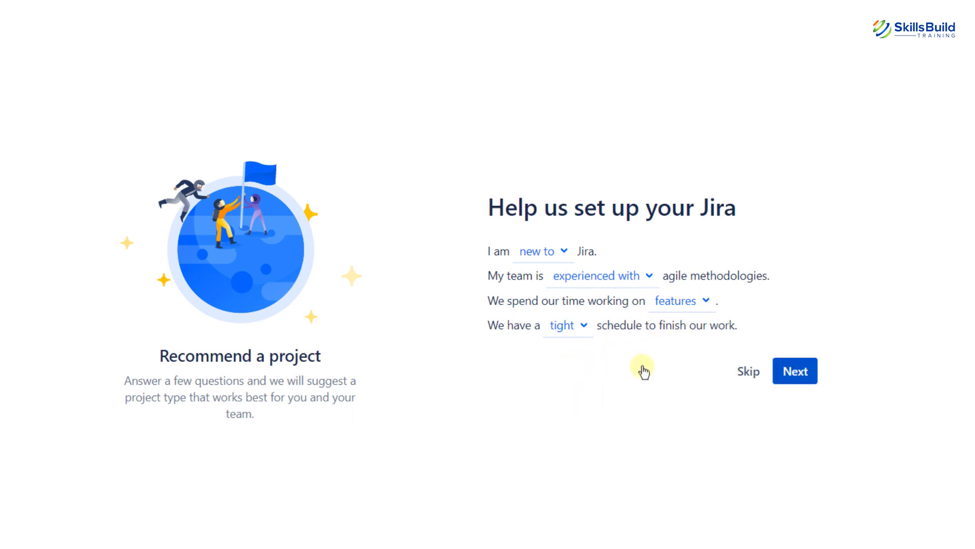
pyautogui.click(795, 372)
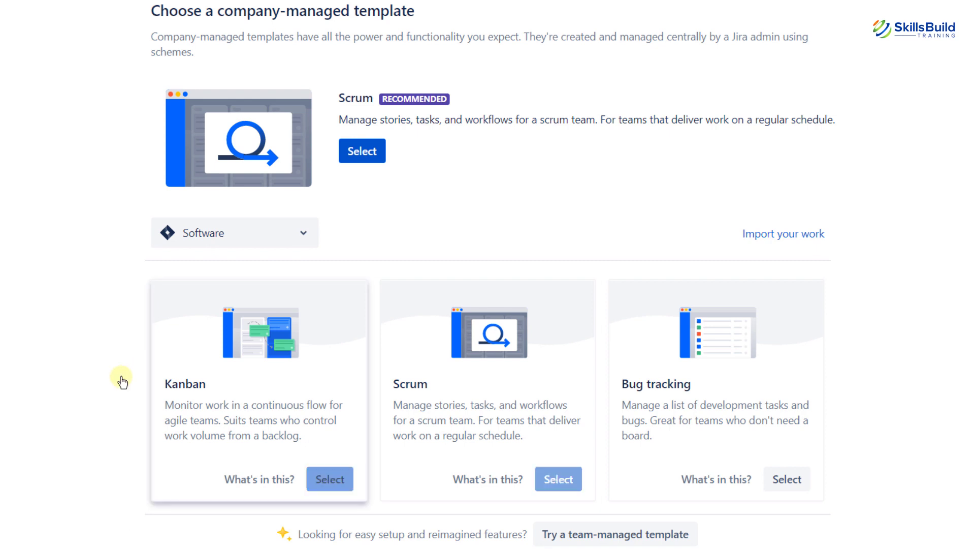
# Create a Scrum project named 'Frontend Development' with key FD.
pyautogui.click(494, 388)
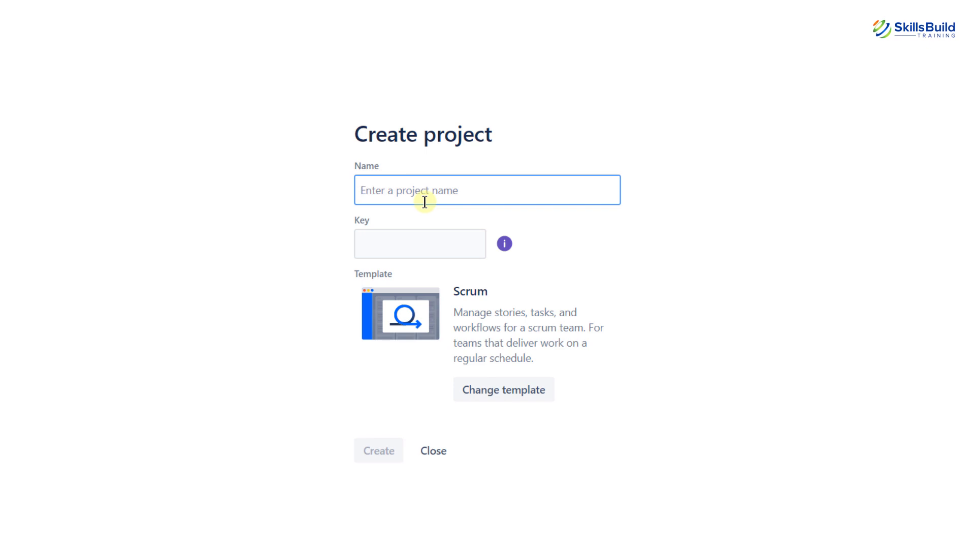
pyautogui.write('Frontend ')
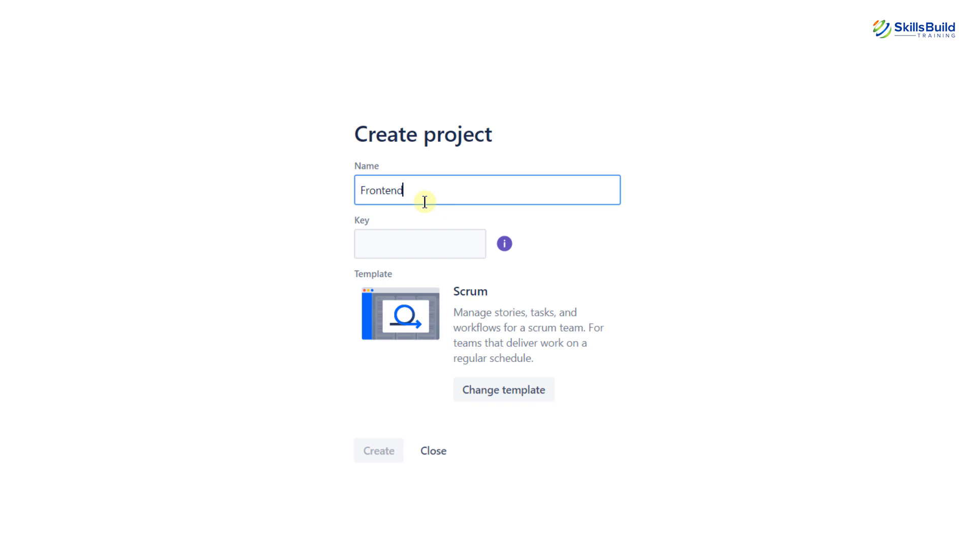
pyautogui.write('Development')
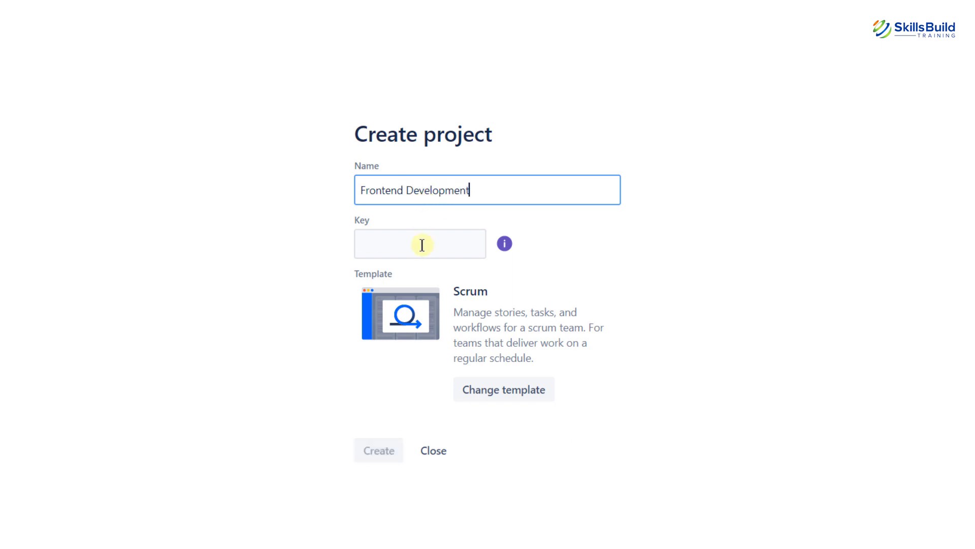
pyautogui.click(421, 251)
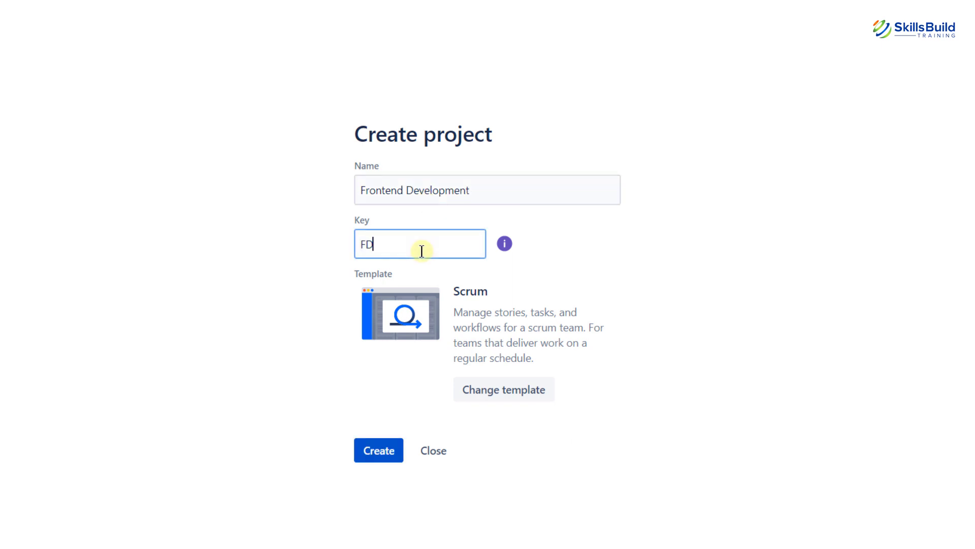
pyautogui.click(389, 451)
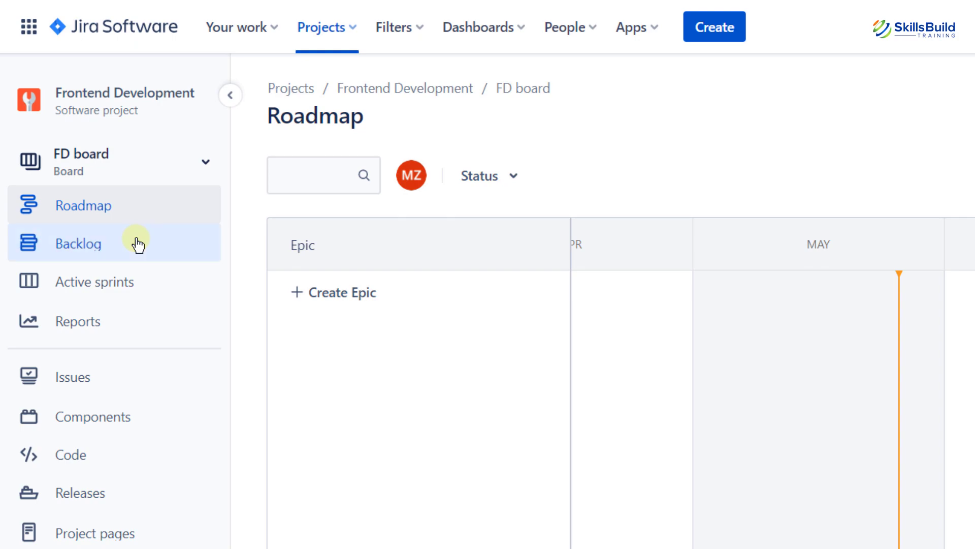
# Show the FD Backlog with the Epics panel open beside it.
pyautogui.click(137, 245)
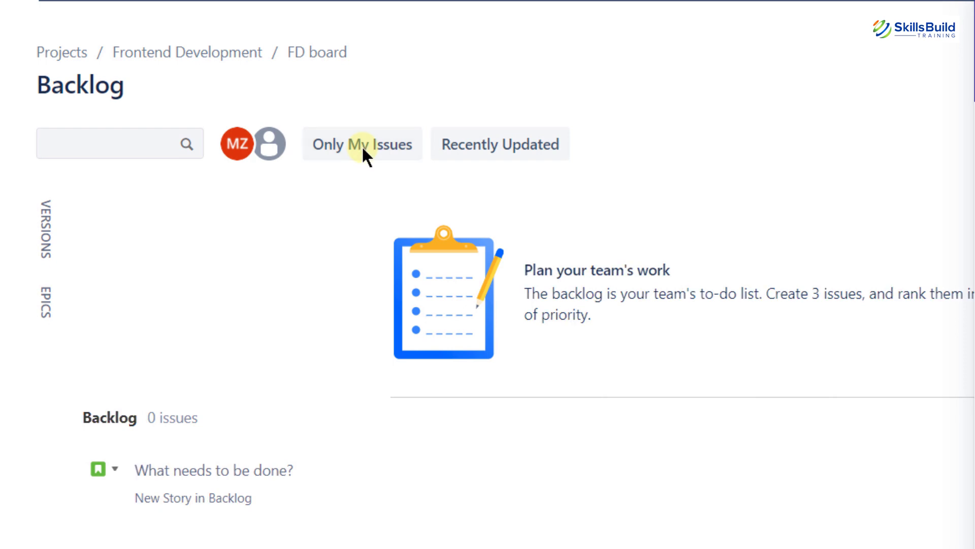
pyautogui.click(55, 303)
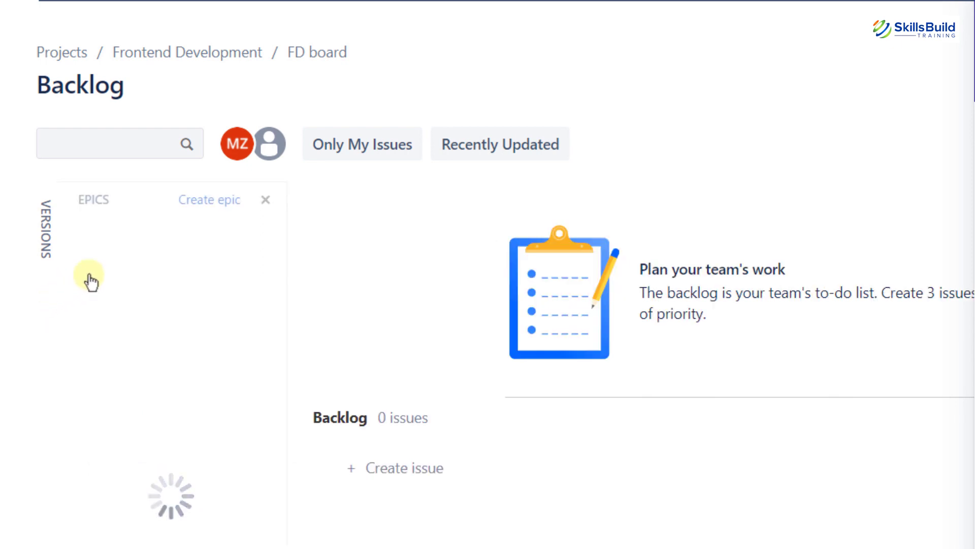
# Create a Story 'complete the design and development of frontend of signup page'.
pyautogui.click(199, 201)
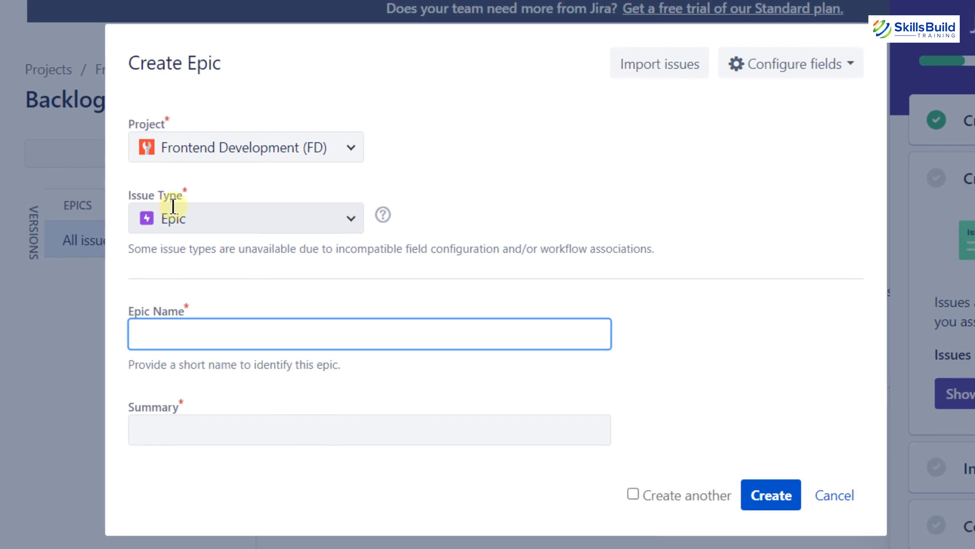
pyautogui.click(342, 222)
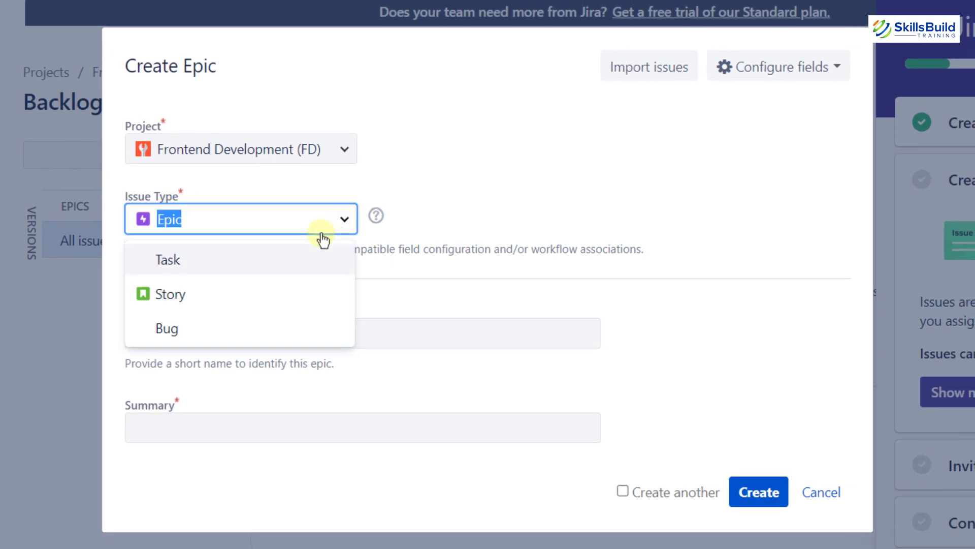
pyautogui.click(182, 303)
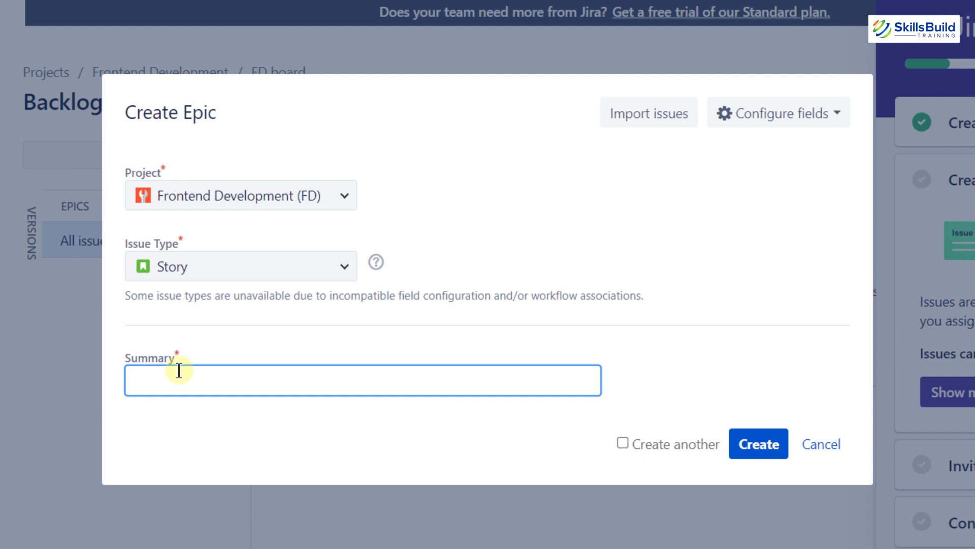
pyautogui.write('complete the design')
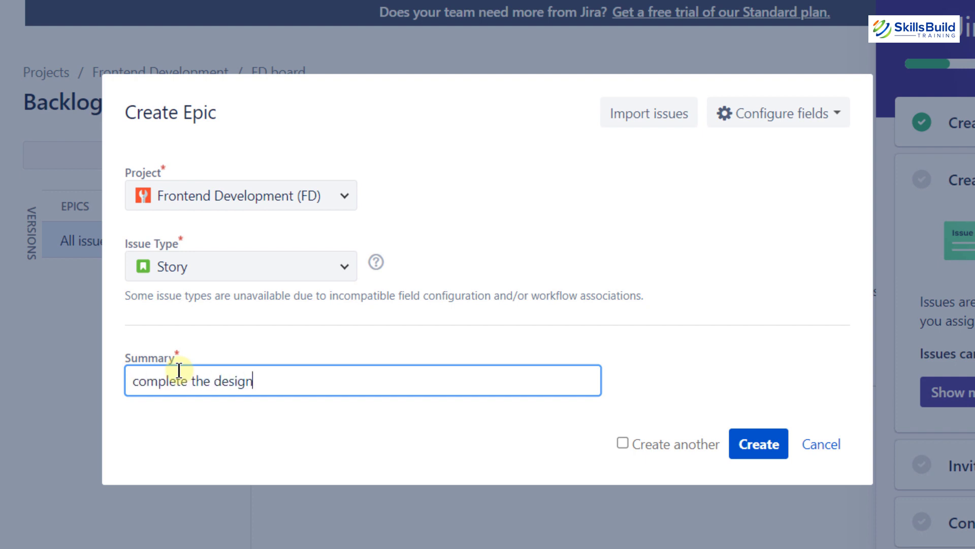
pyautogui.write(' and development of fro')
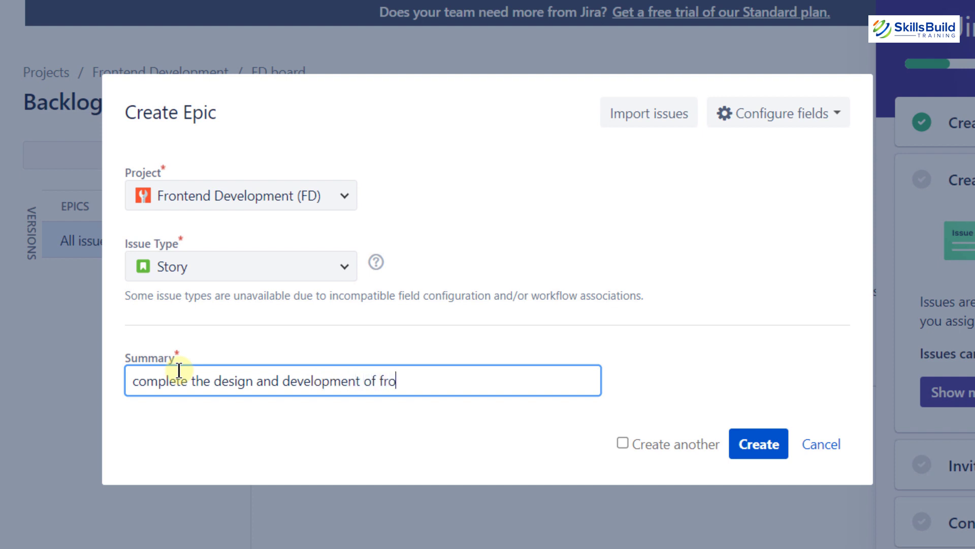
pyautogui.write('ntend of si')
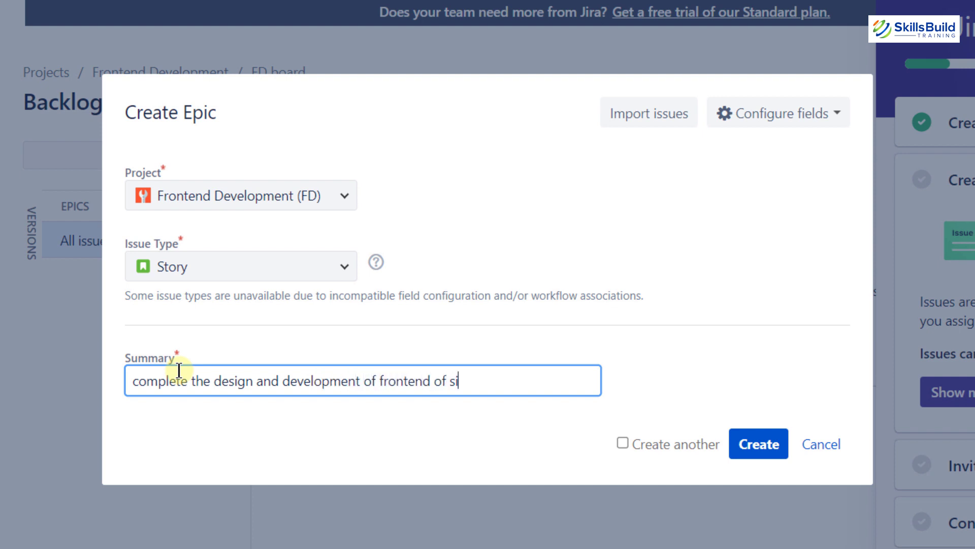
pyautogui.write('gnup page')
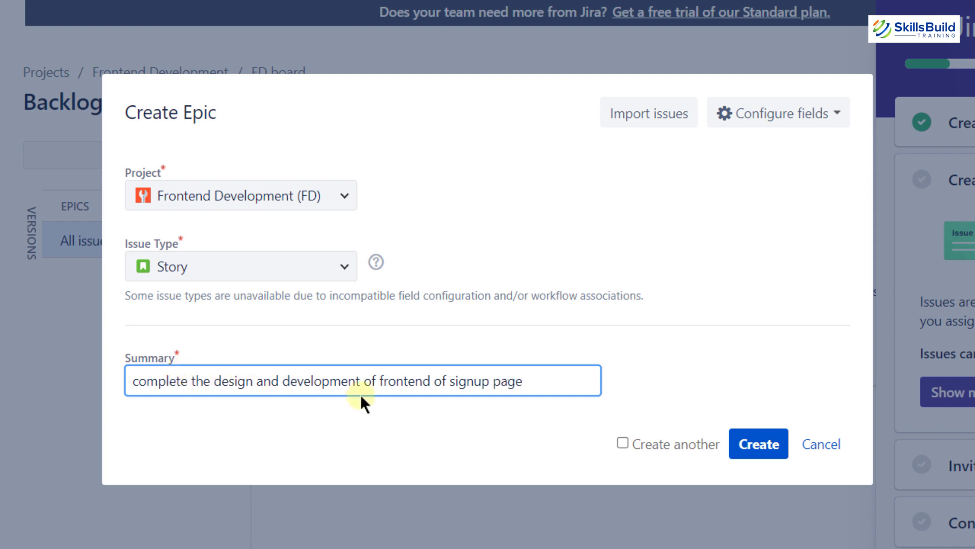
pyautogui.click(748, 451)
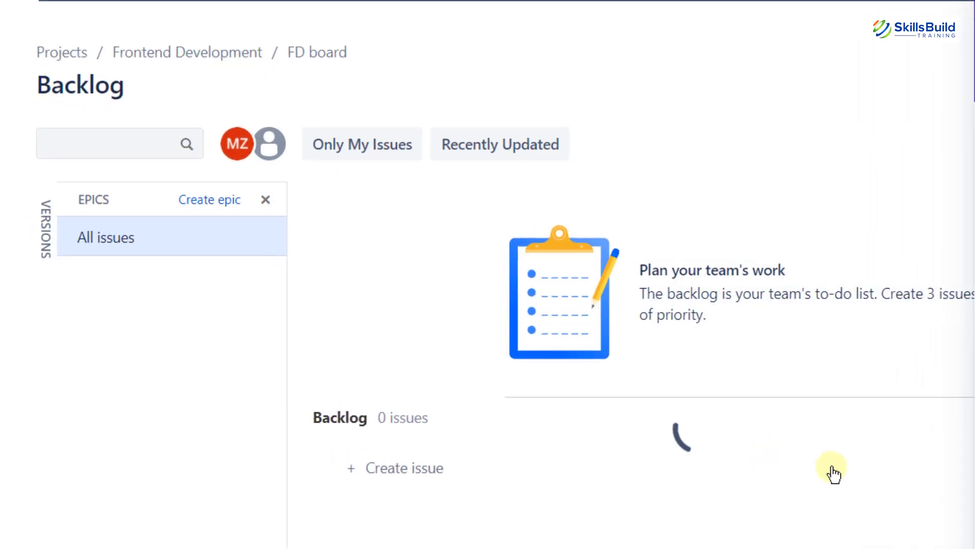
# Create a Story 'complete the page design for add to cart page'.
pyautogui.click(215, 205)
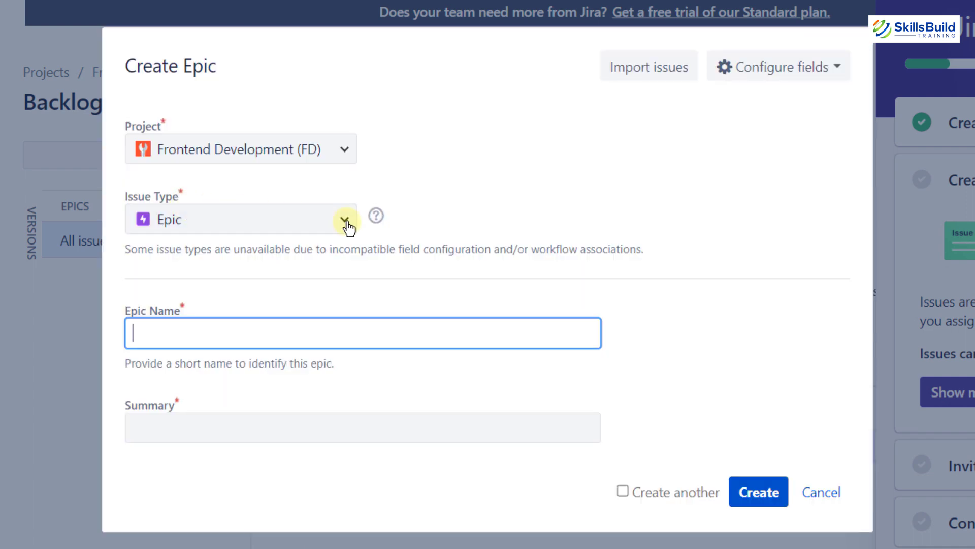
pyautogui.click(346, 223)
pyautogui.click(149, 290)
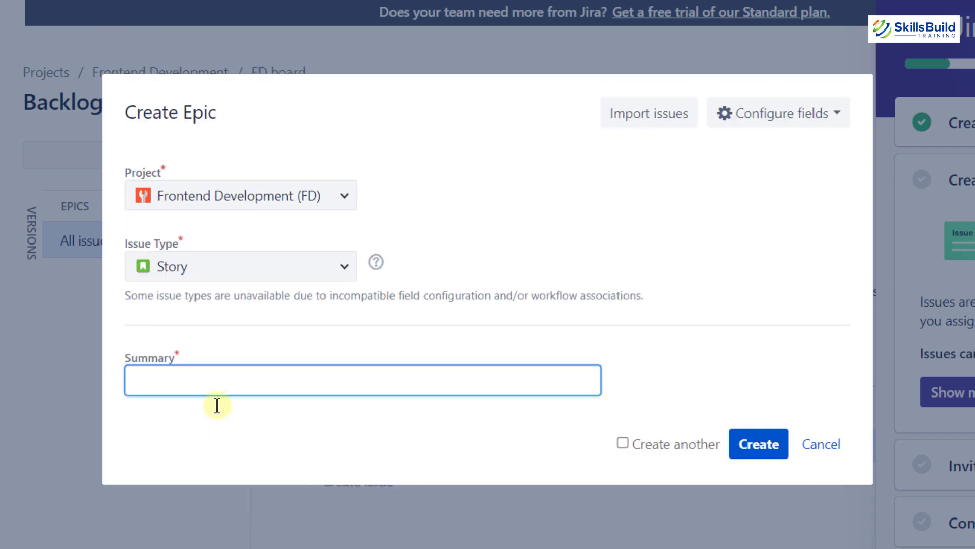
pyautogui.write('complete the ')
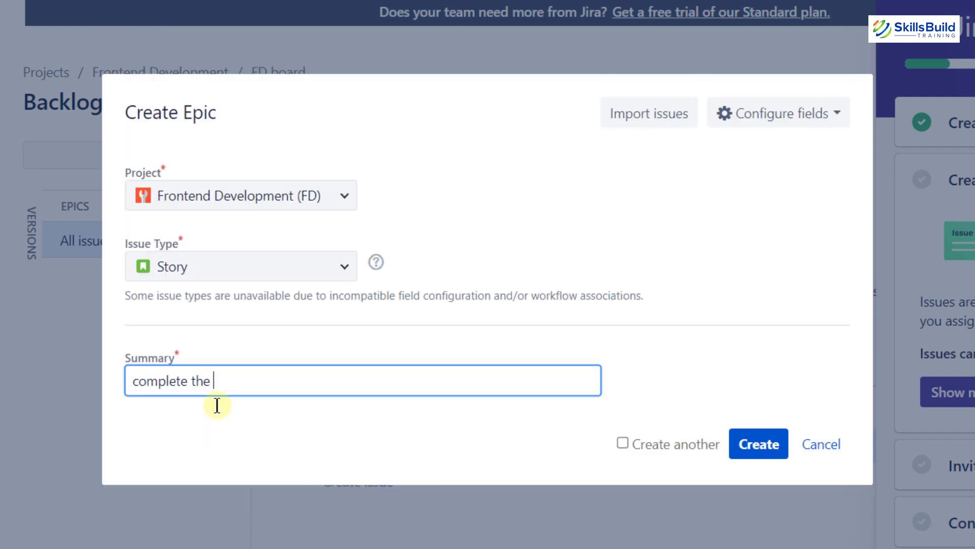
pyautogui.write('page design for')
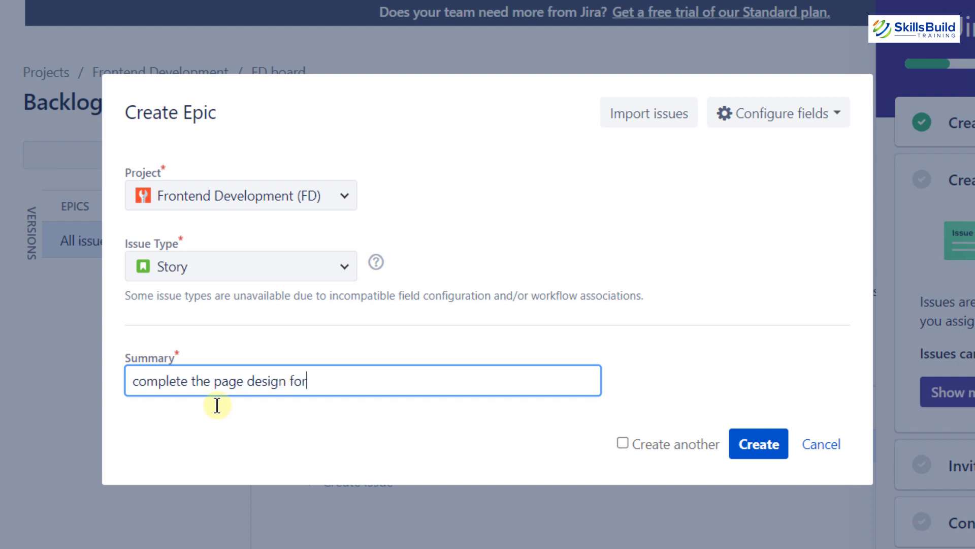
pyautogui.write(' add to cart page')
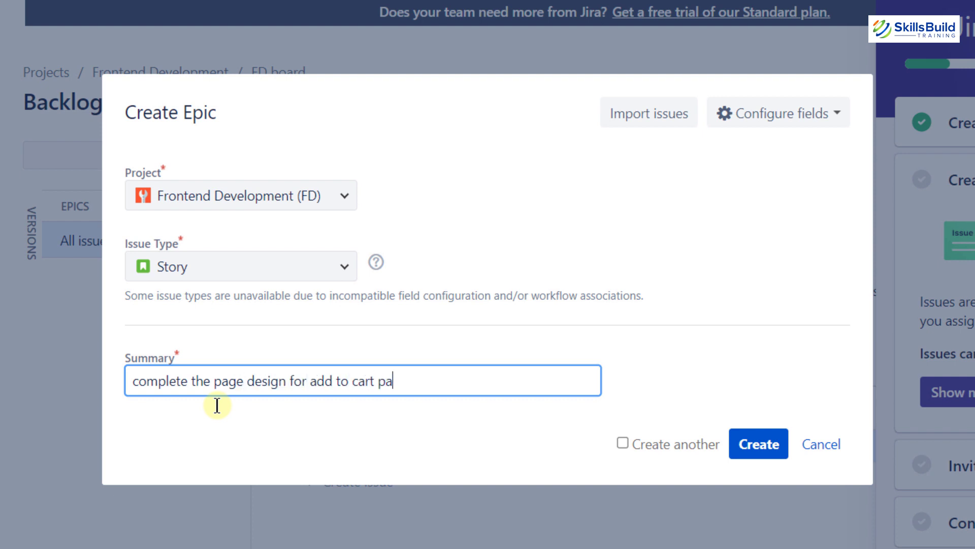
pyautogui.click(748, 446)
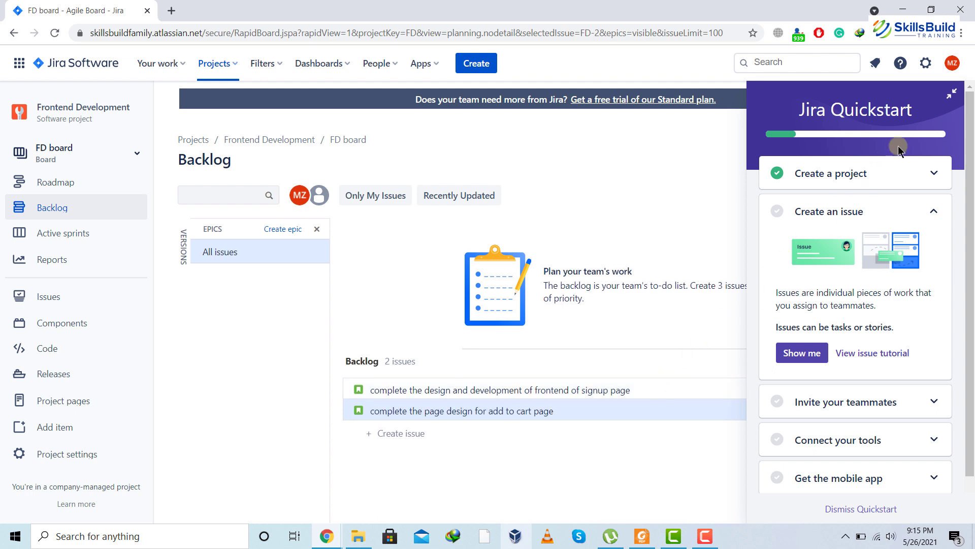
# Create FD Sprint 1 and drag stories FD-1 and FD-2 into it from the backlog.
pyautogui.click(951, 93)
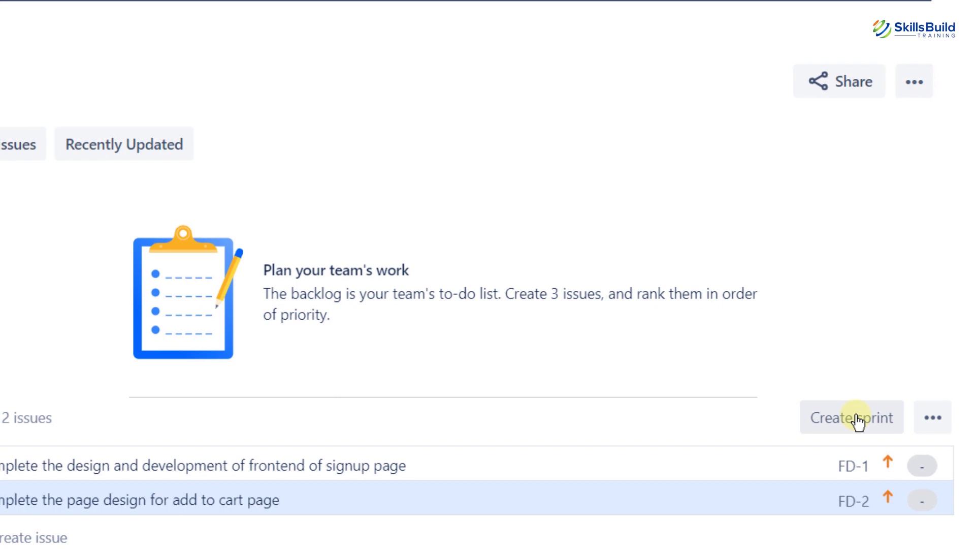
pyautogui.click(857, 420)
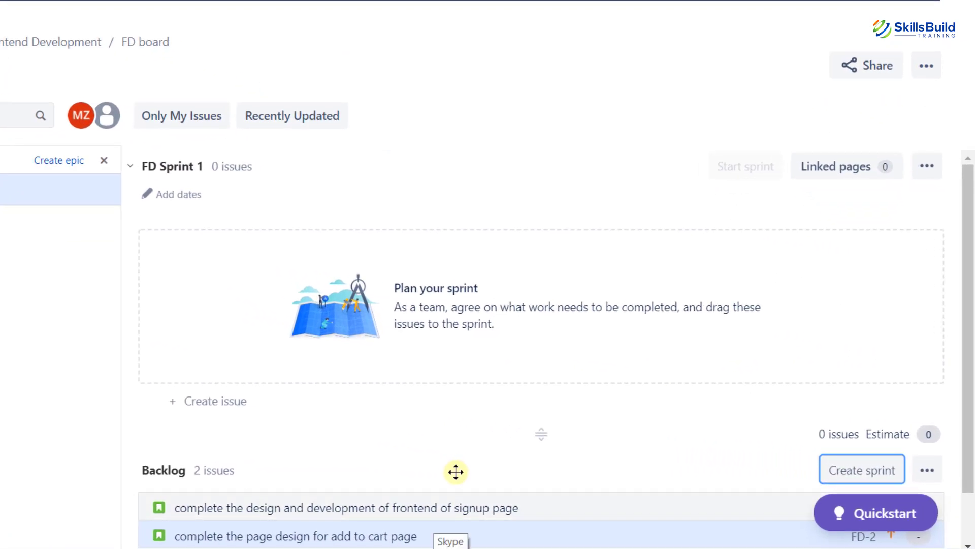
pyautogui.click(419, 508)
pyautogui.moveTo(420, 508); pyautogui.dragTo(402, 285)
pyautogui.moveTo(330, 381); pyautogui.dragTo(322, 263)
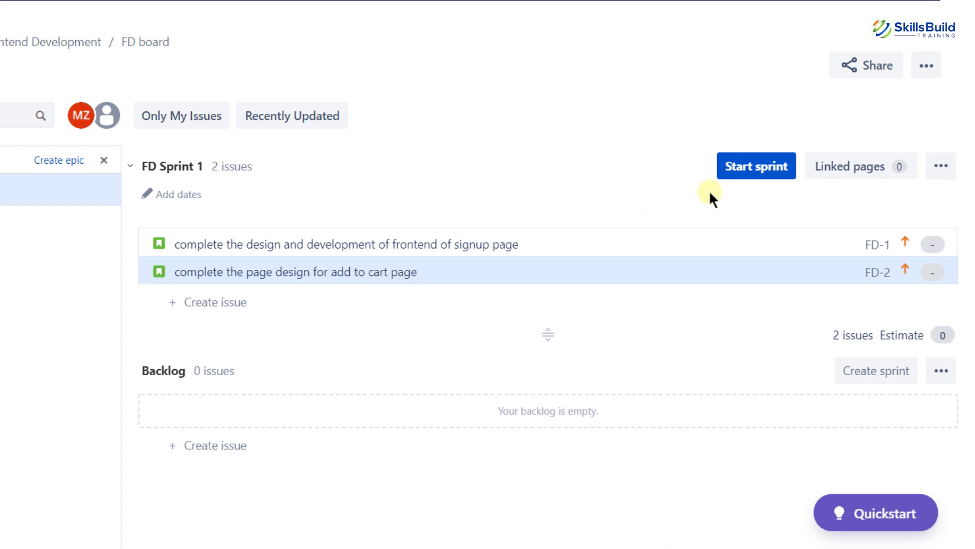
pyautogui.click(771, 178)
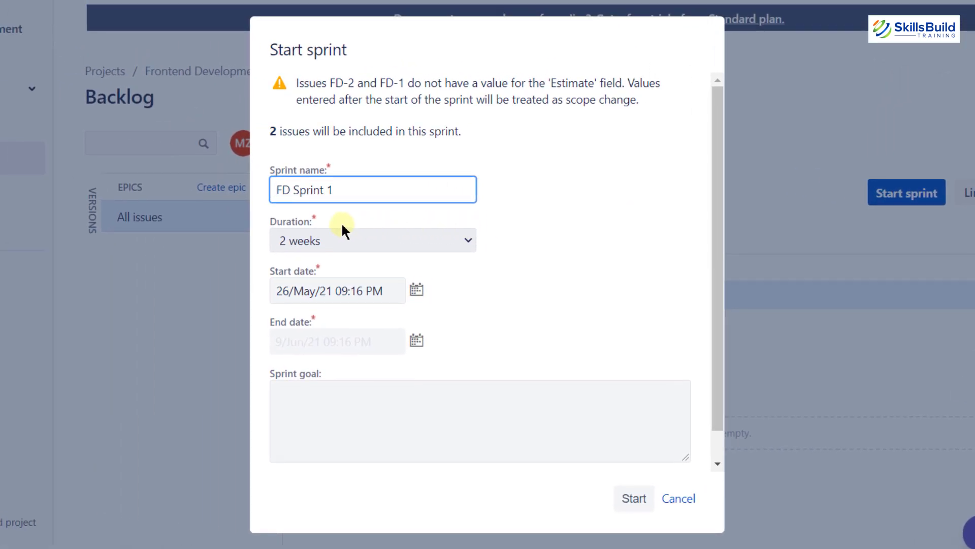
pyautogui.click(457, 240)
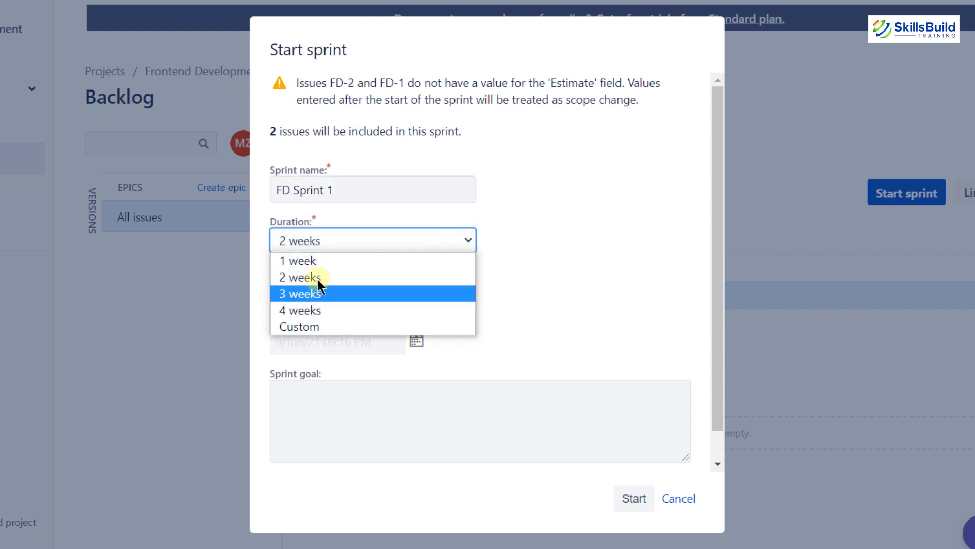
pyautogui.press('Down')
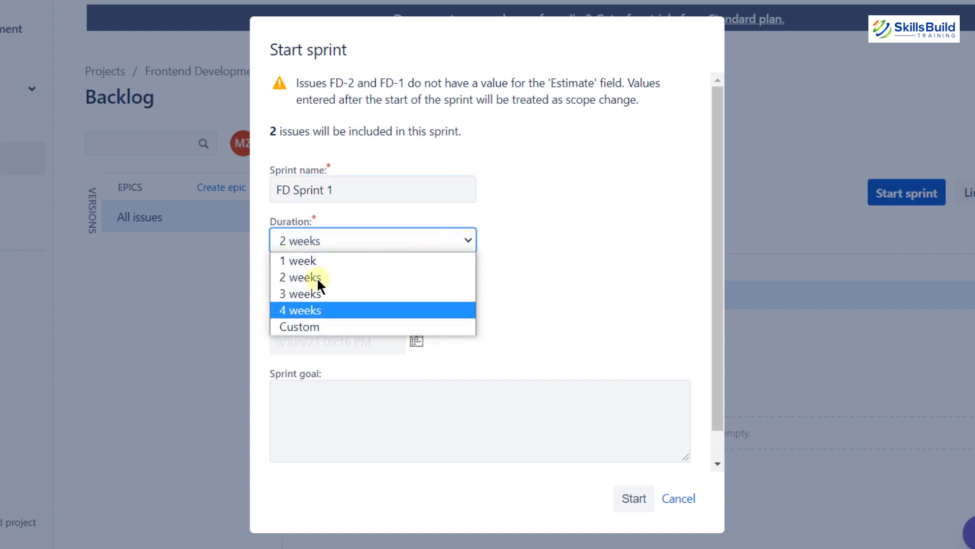
pyautogui.press('Down')
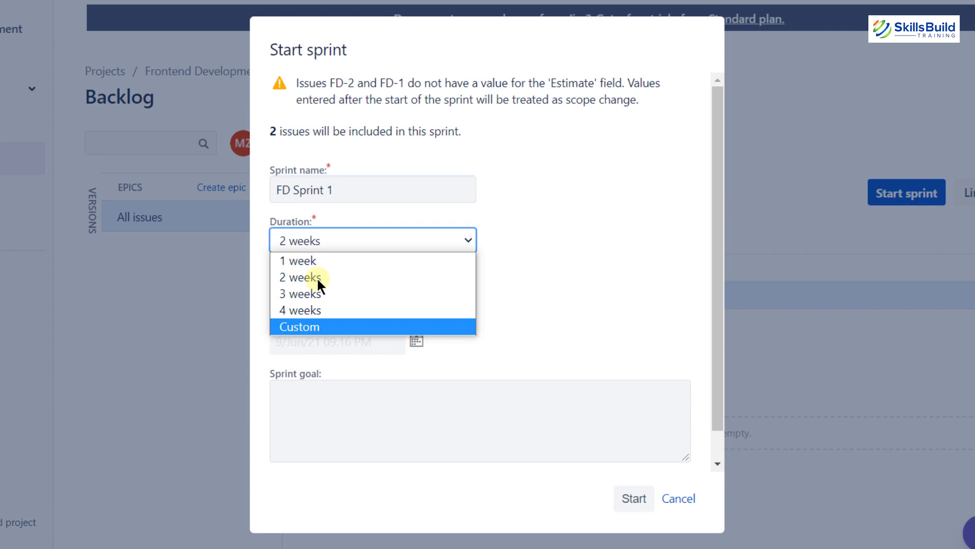
pyautogui.click(292, 262)
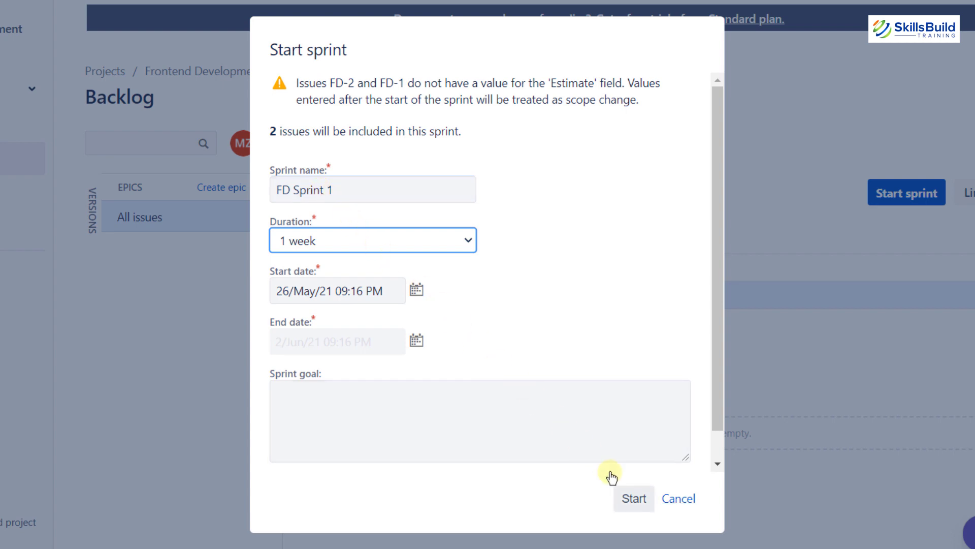
pyautogui.click(633, 498)
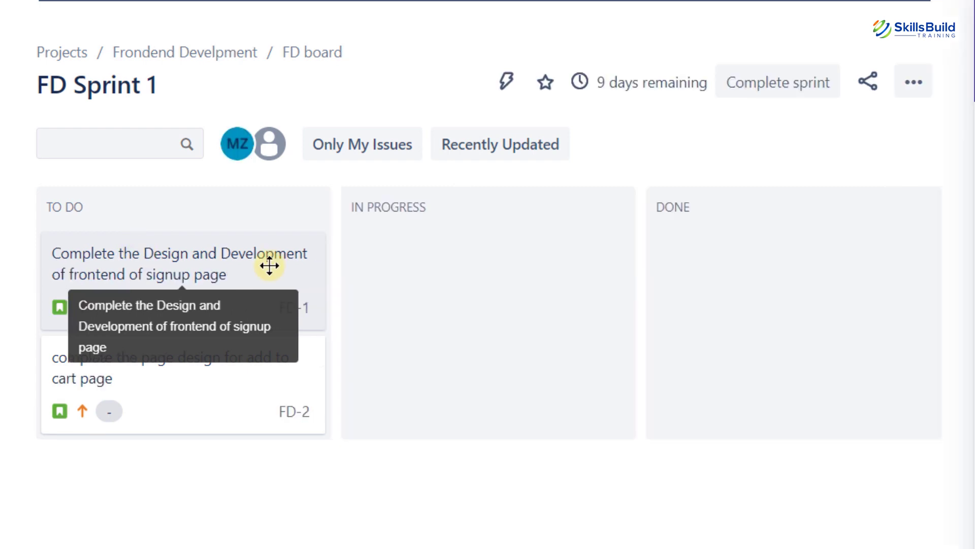
# Add subtask 'complete the design first' to story FD-1.
pyautogui.click(242, 264)
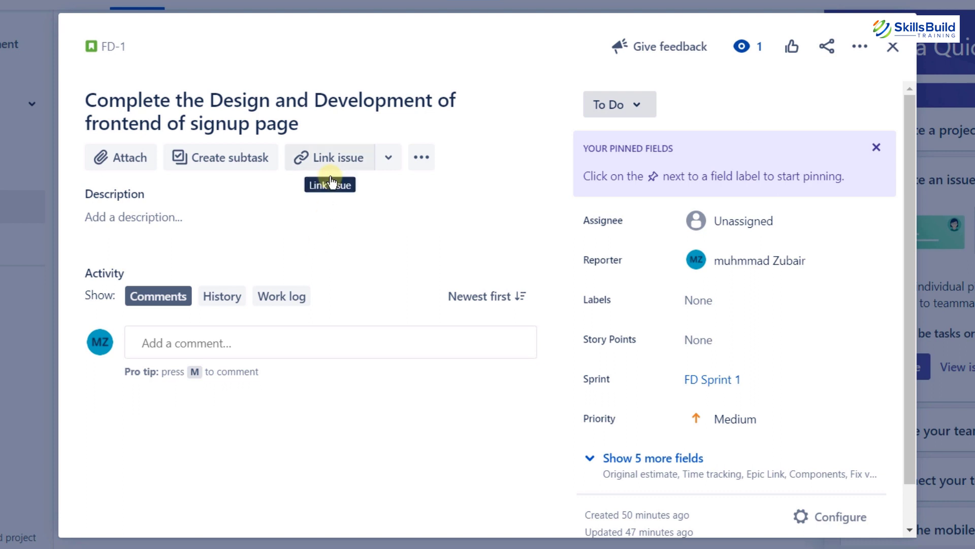
pyautogui.click(236, 165)
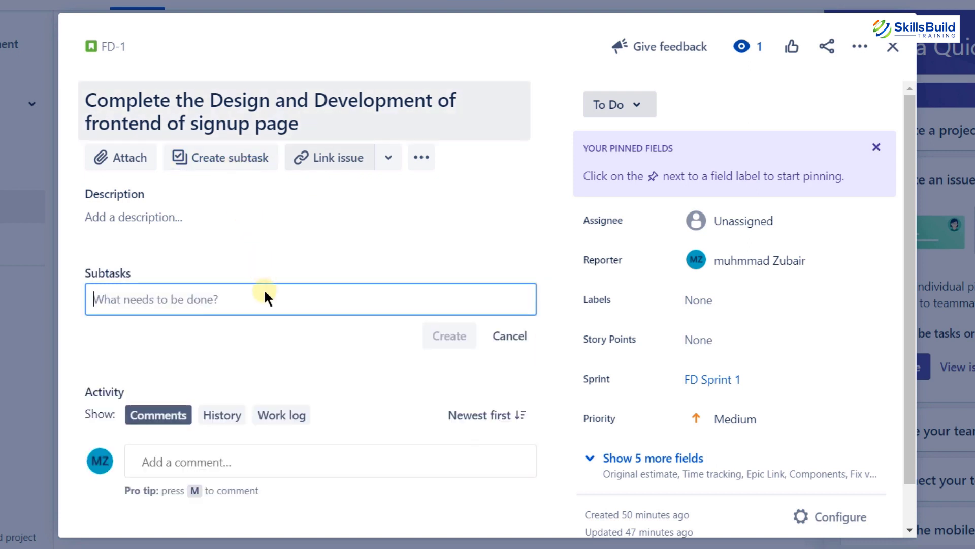
pyautogui.write('co')
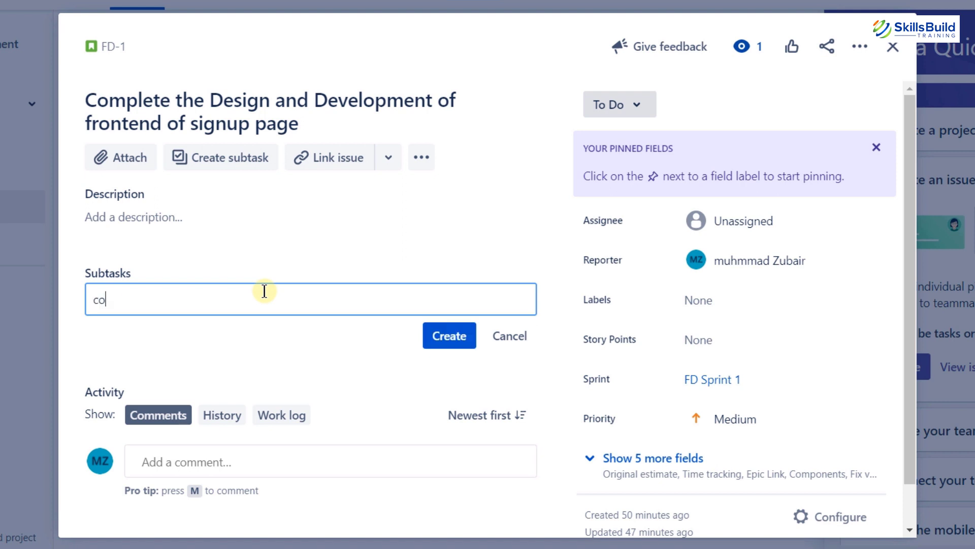
pyautogui.write('mplete the de')
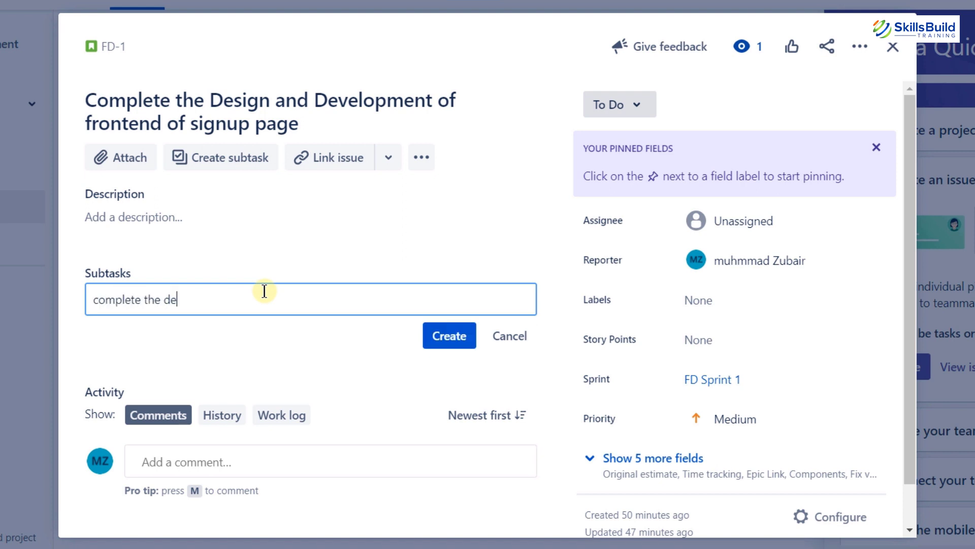
pyautogui.write('sign first')
pyautogui.click(433, 336)
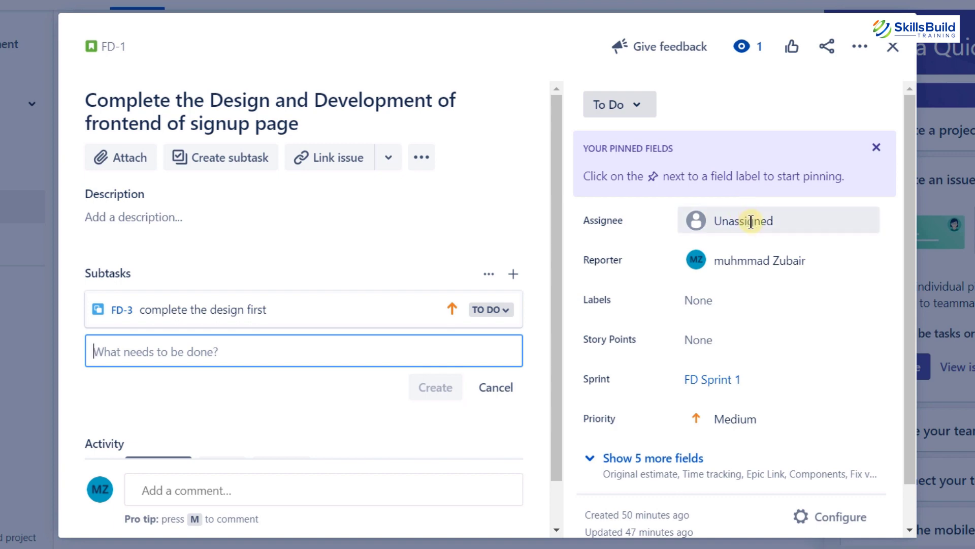
pyautogui.click(750, 222)
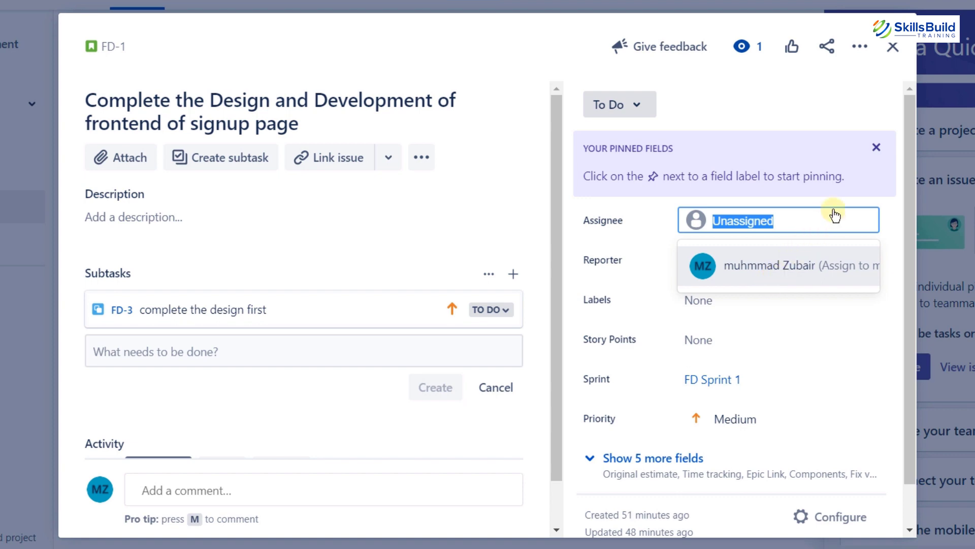
pyautogui.click(641, 231)
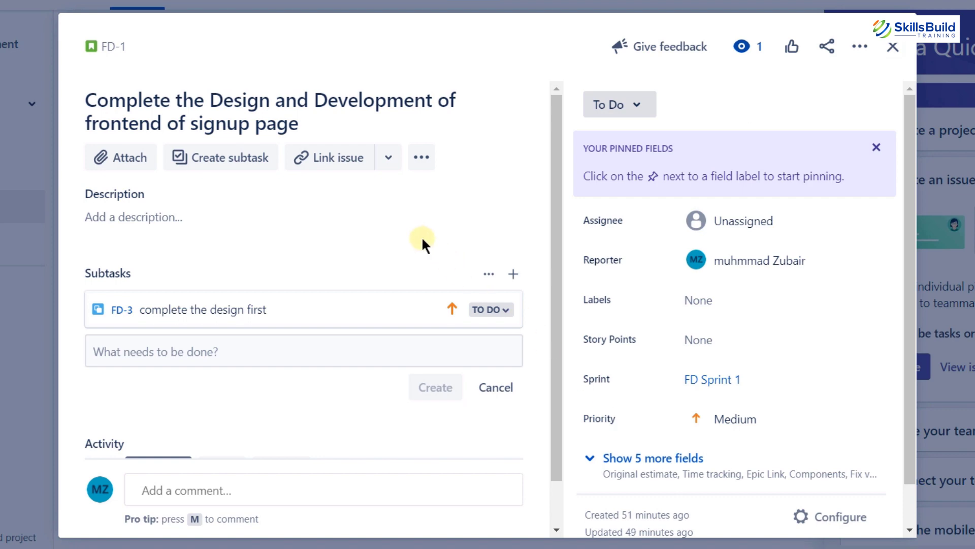
# After closing FD-1, drag subtask FD-3 through In Progress to Done and story FD-2 into In Progress.
pyautogui.click(892, 46)
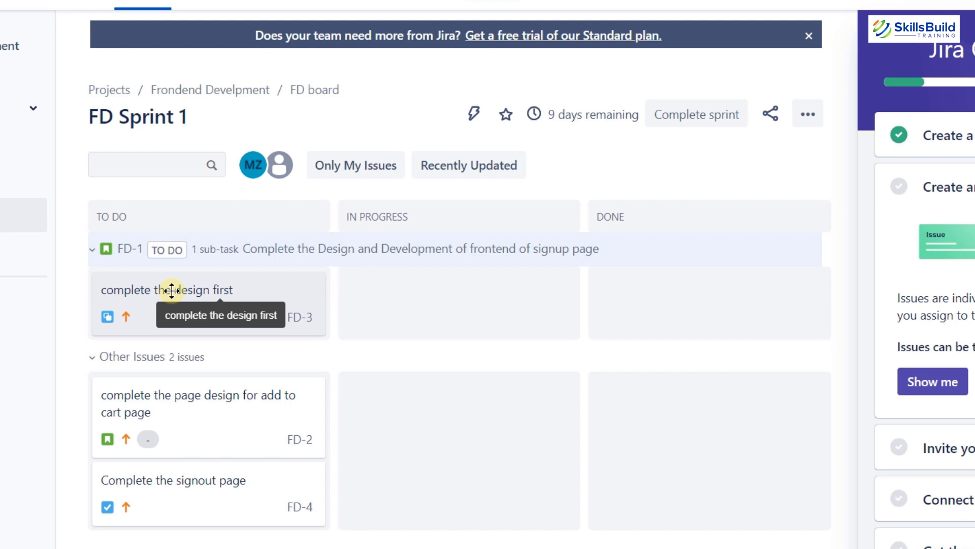
pyautogui.moveTo(172, 290); pyautogui.dragTo(429, 287)
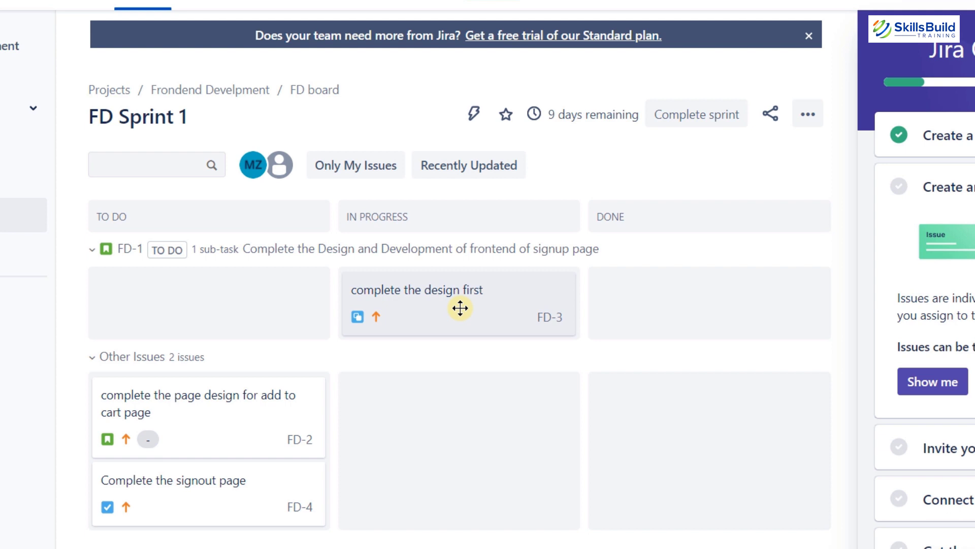
pyautogui.moveTo(440, 289); pyautogui.dragTo(682, 288)
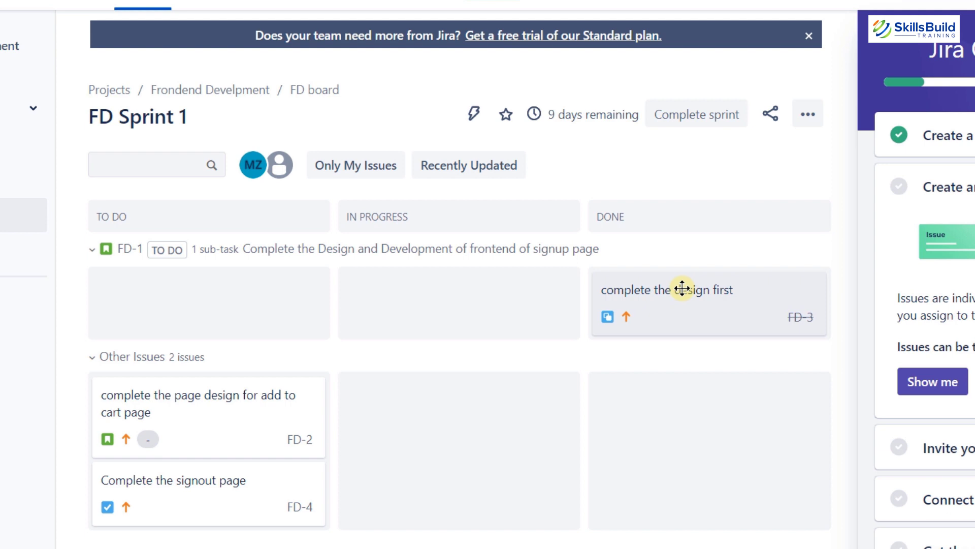
pyautogui.click(796, 319)
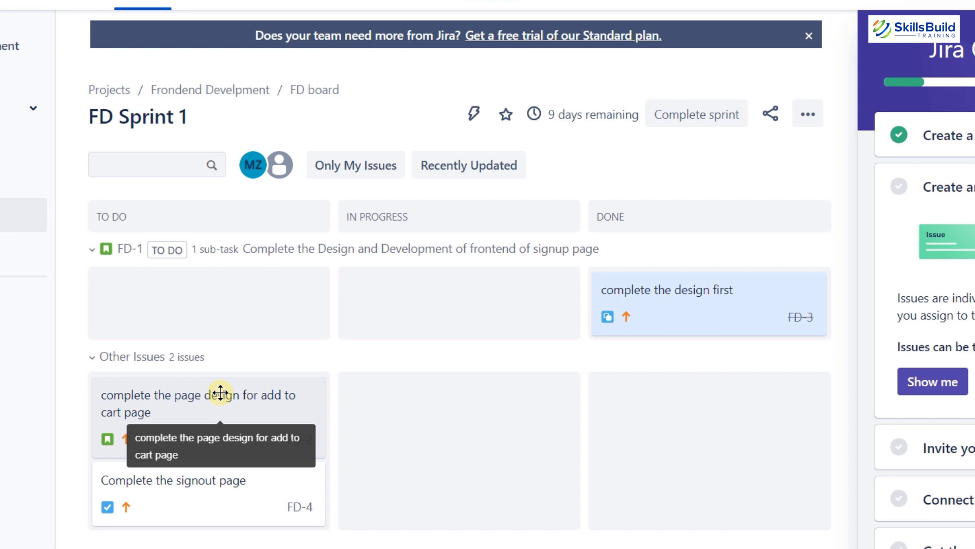
pyautogui.moveTo(220, 392); pyautogui.dragTo(464, 388)
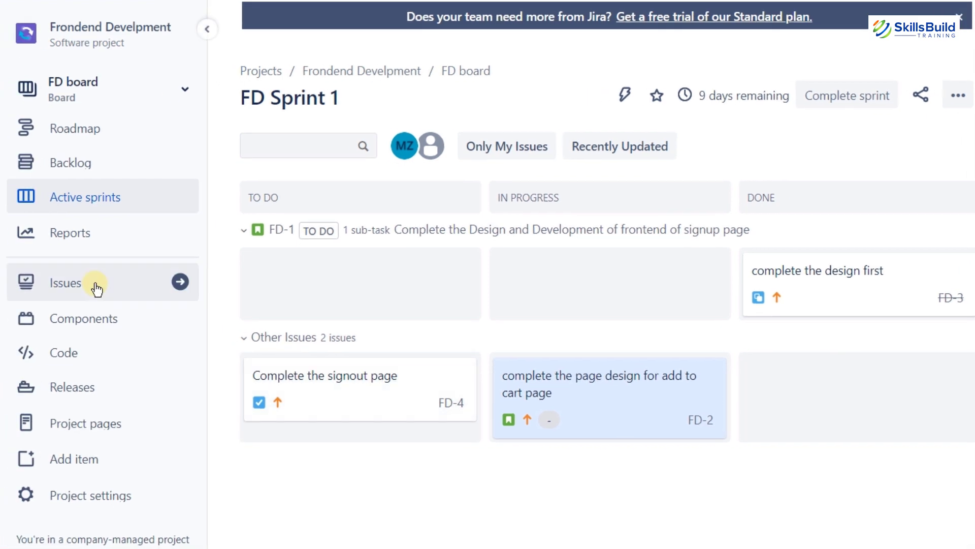
# Show the Frontend Development issue list with FD-1 through FD-4 and their statuses.
pyautogui.click(97, 289)
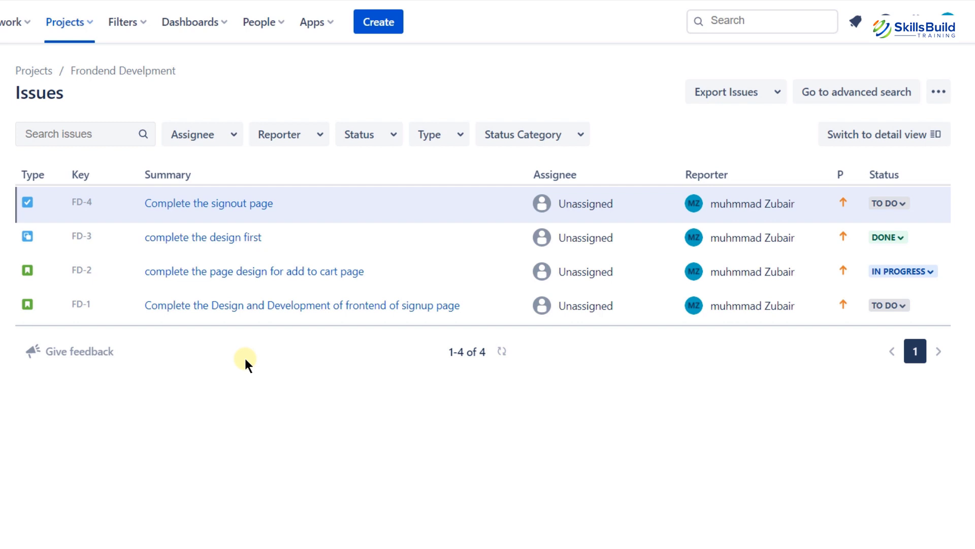
# Apply the 'Reported by me' filter so FD-1 through FD-4 are listed.
pyautogui.click(22, 67)
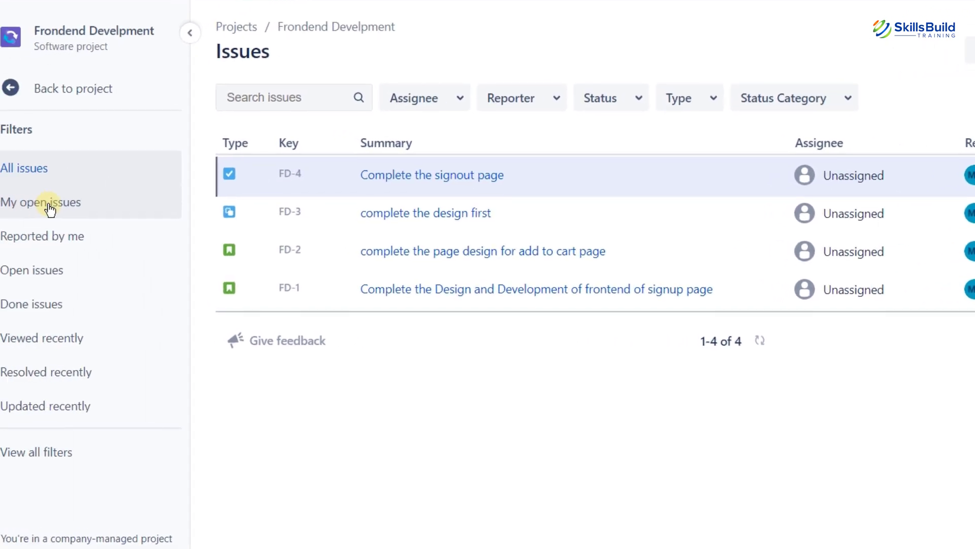
pyautogui.click(44, 210)
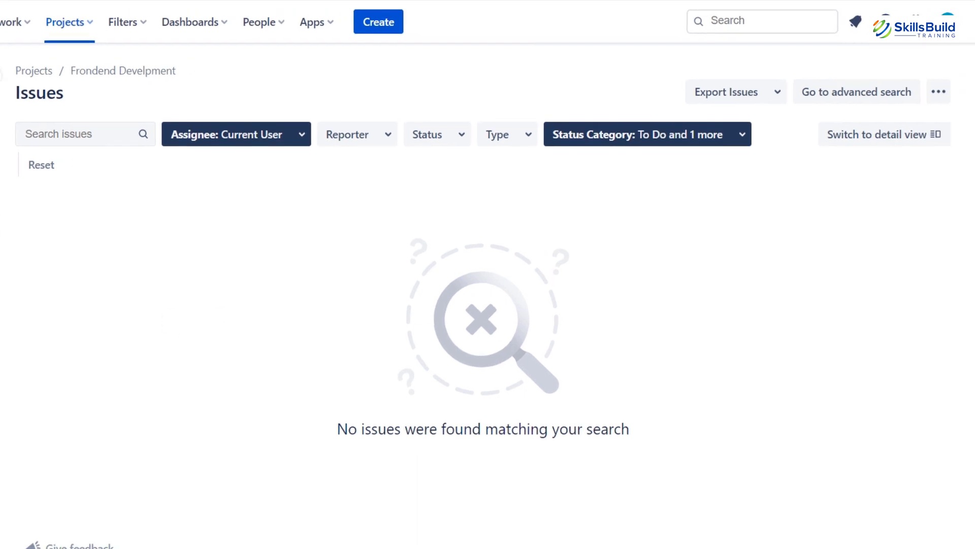
pyautogui.click(120, 249)
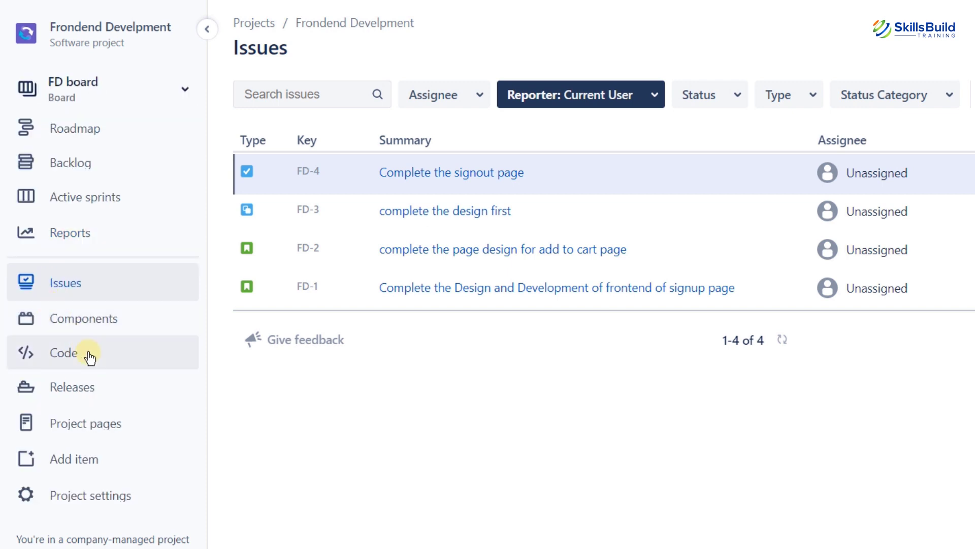
# Visit the project's Code page, then its Releases page, which has no versions yet.
pyautogui.click(90, 357)
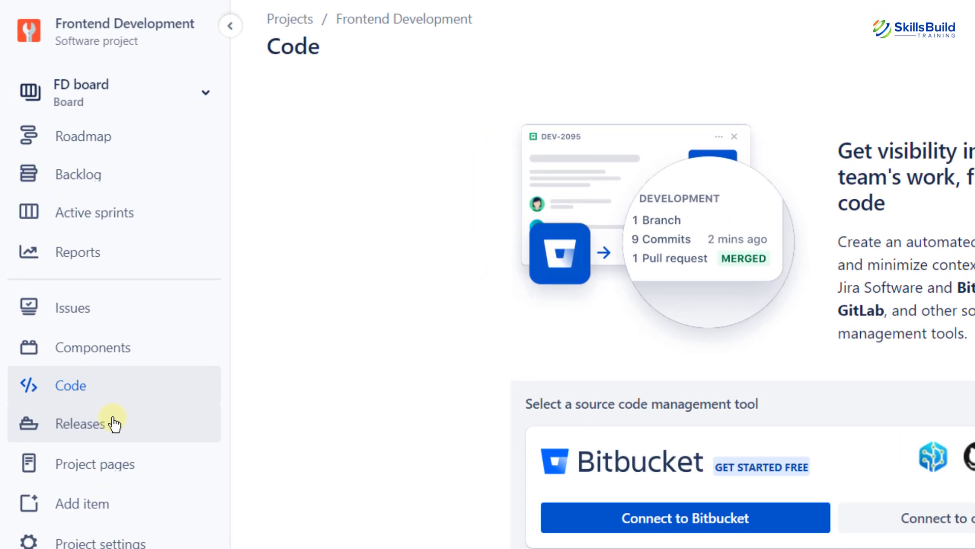
pyautogui.click(113, 423)
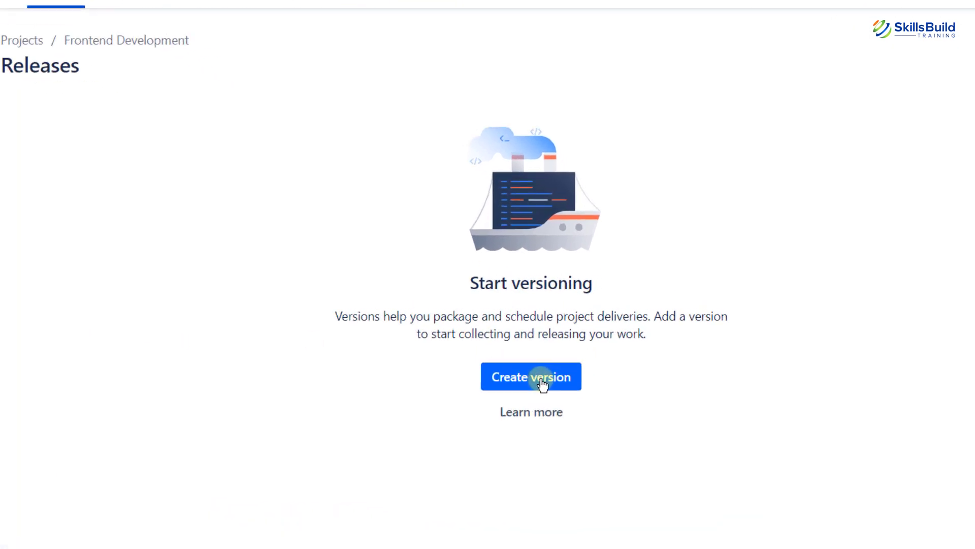
# Create version 'frontend design' starting 5/26/2021 and releasing 6/2/2021.
pyautogui.click(513, 414)
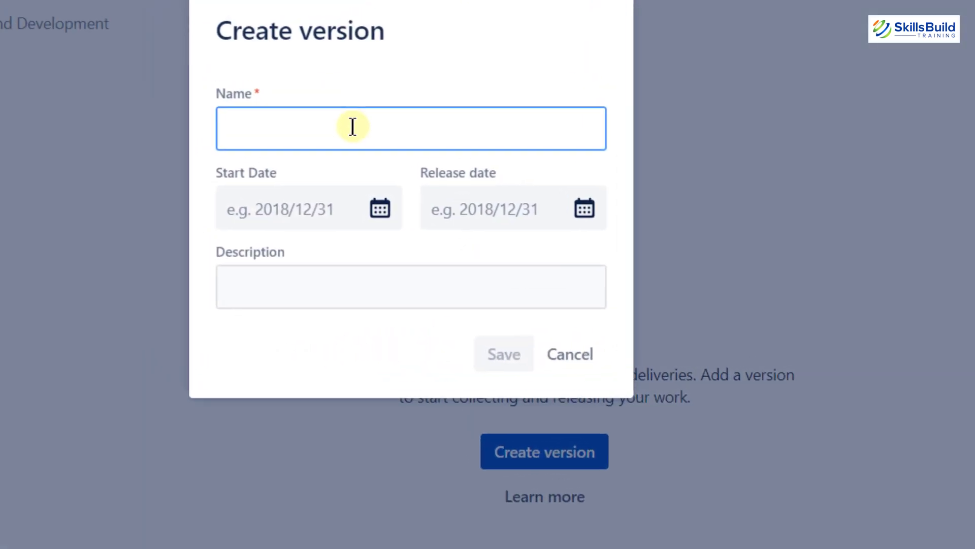
pyautogui.write('front')
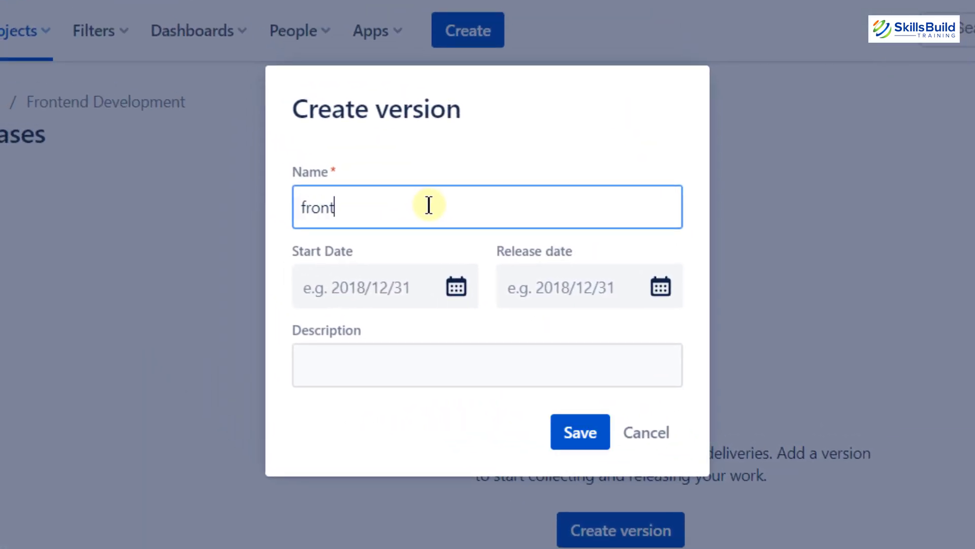
pyautogui.write('end design')
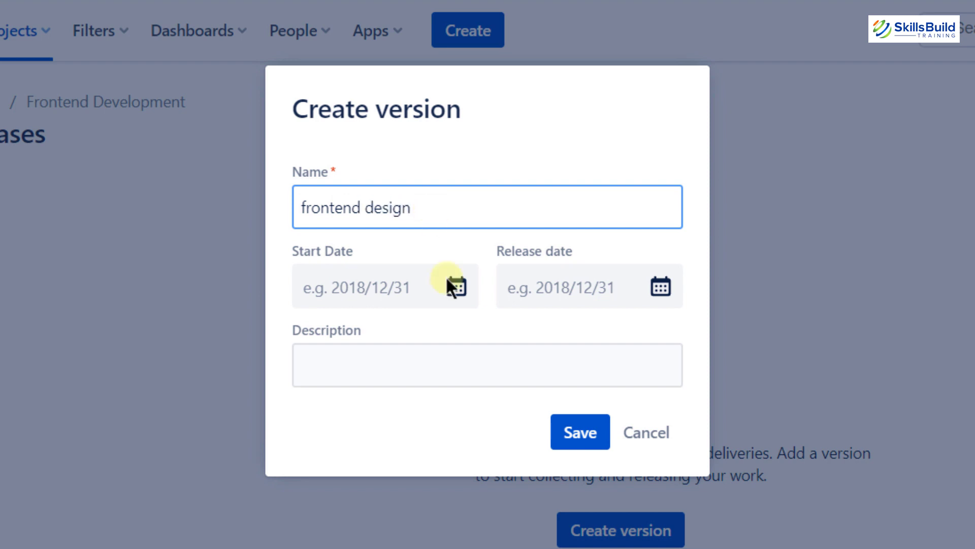
pyautogui.click(454, 292)
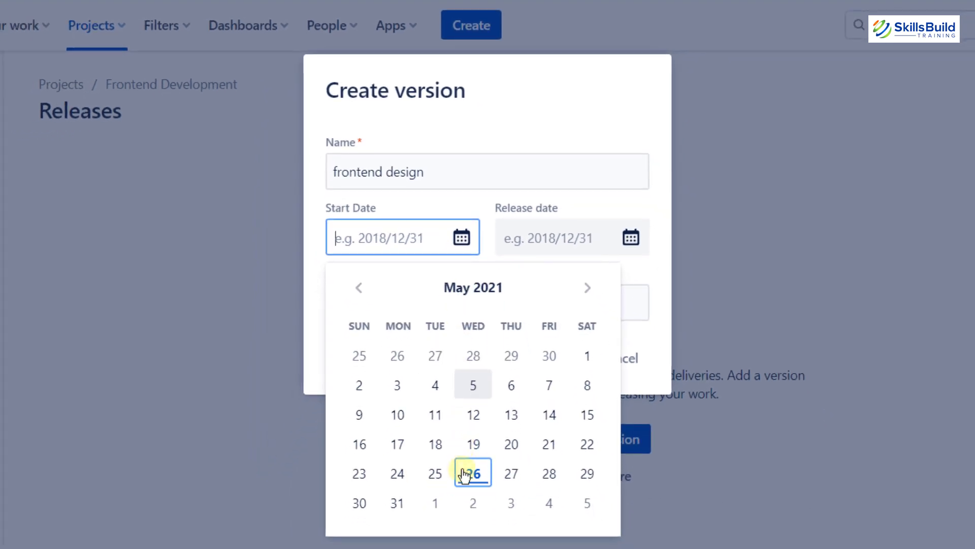
pyautogui.click(465, 475)
pyautogui.click(620, 244)
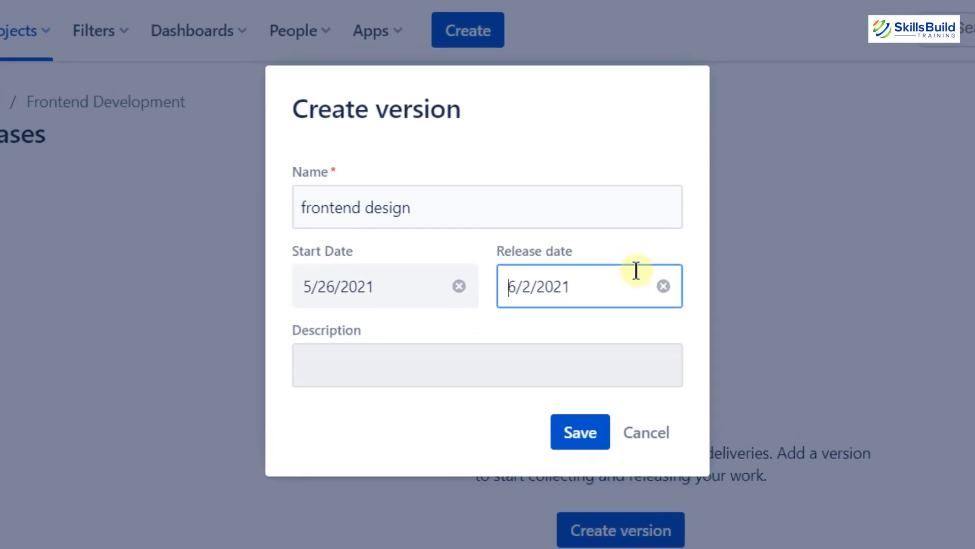
pyautogui.click(570, 429)
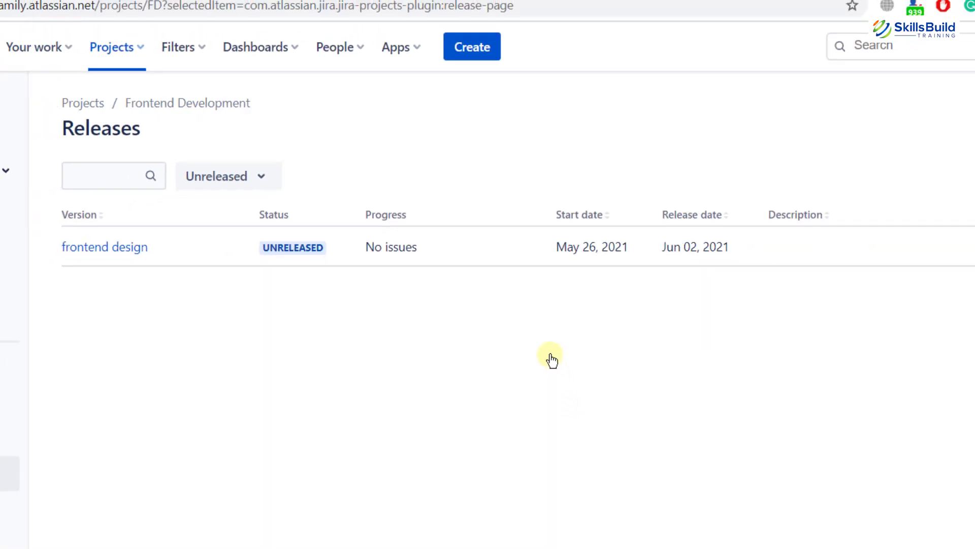
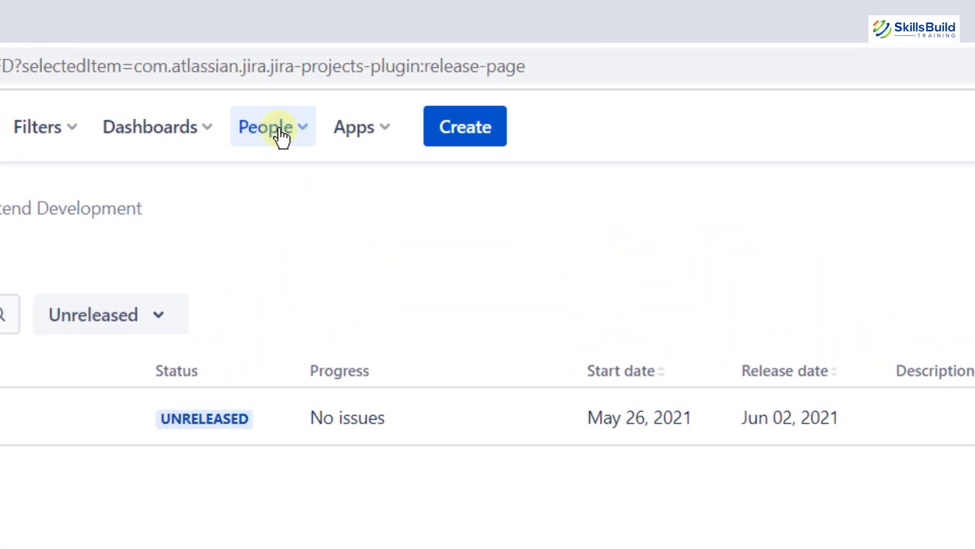
# Open the People menu in Jira's top navigation bar.
pyautogui.click(280, 133)
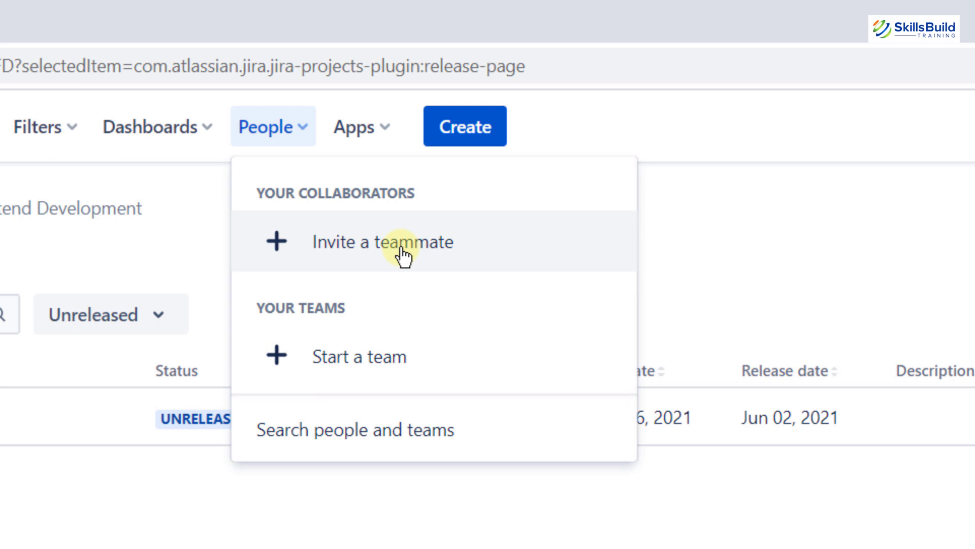
# Invite a teammate by entering their e-mail address and sending the invitation.
pyautogui.click(404, 254)
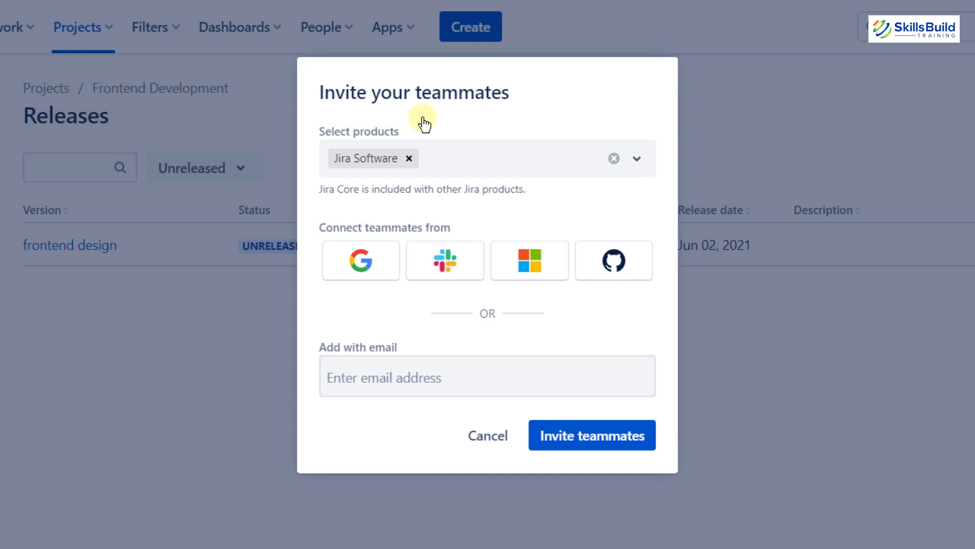
pyautogui.click(414, 375)
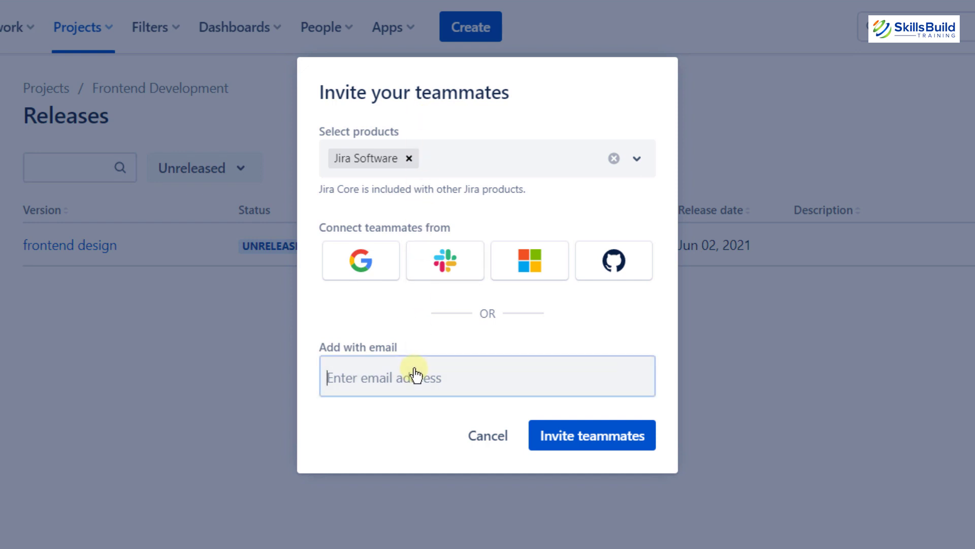
pyautogui.write('123')
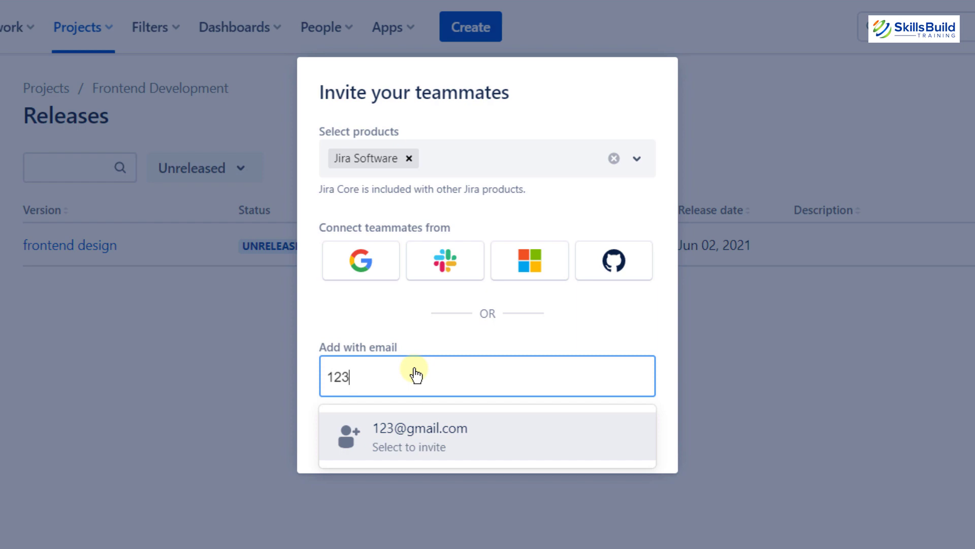
pyautogui.press('Return')
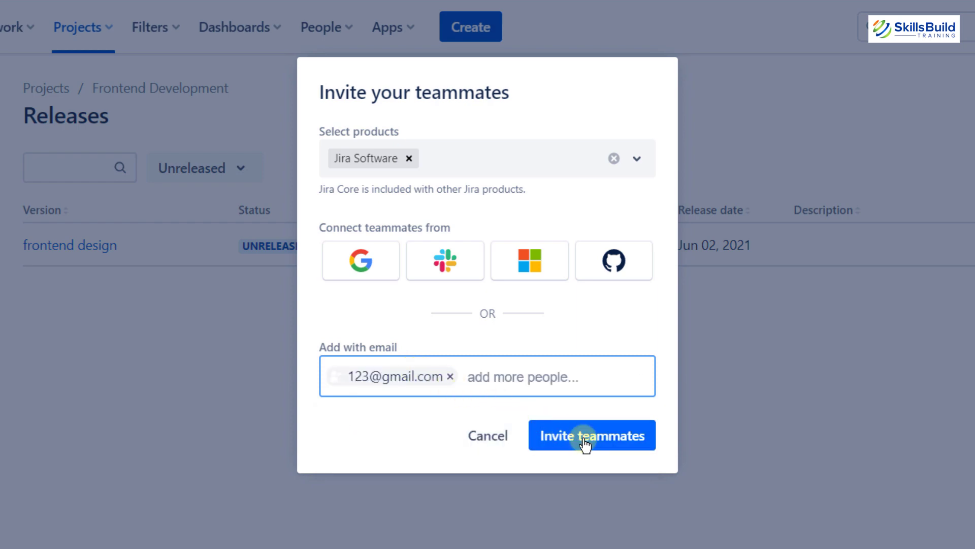
pyautogui.click(585, 444)
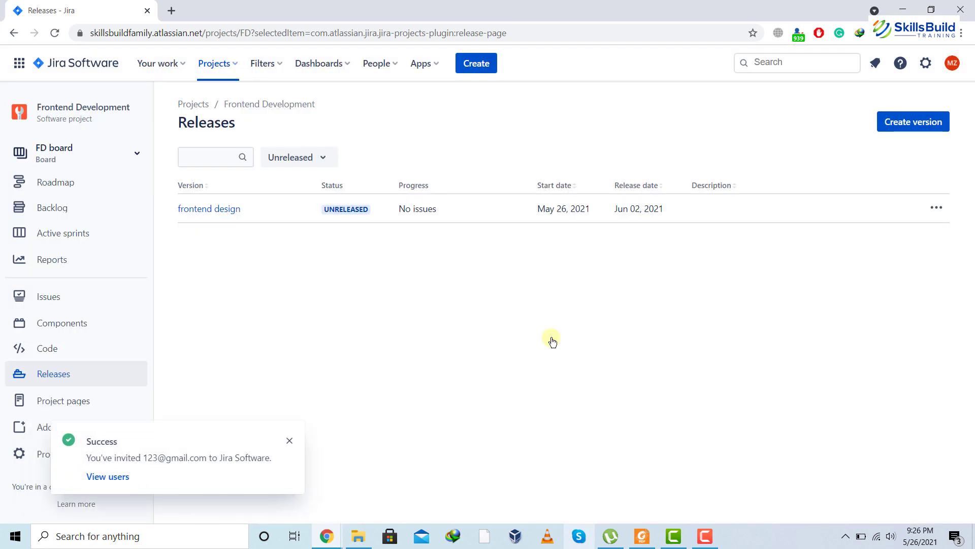
pyautogui.click(385, 68)
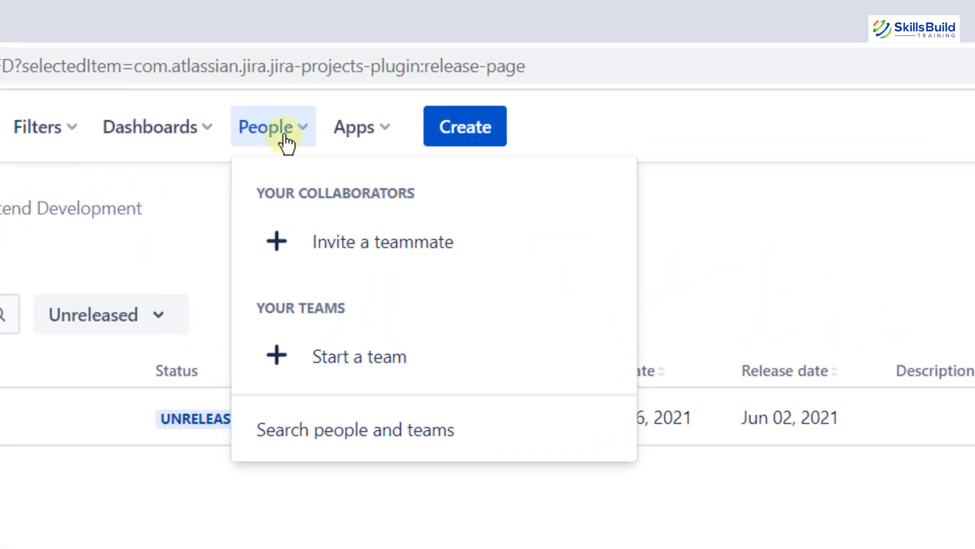
pyautogui.click(333, 353)
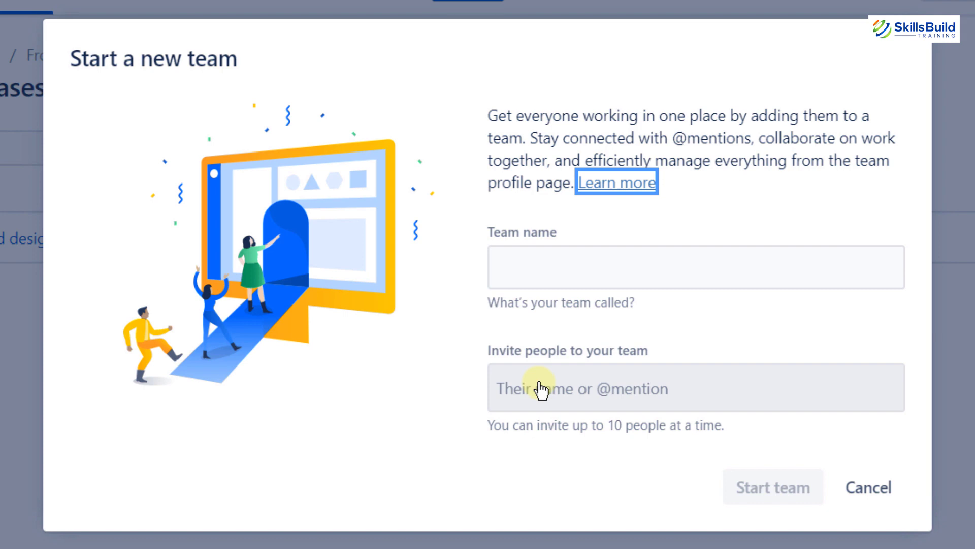
pyautogui.click(869, 500)
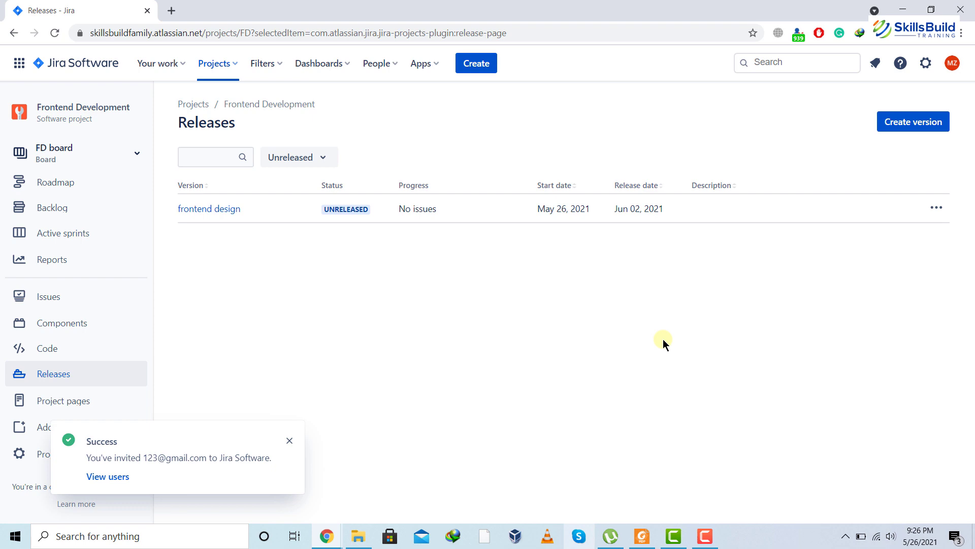
pyautogui.hotkey('ctrl', 't')
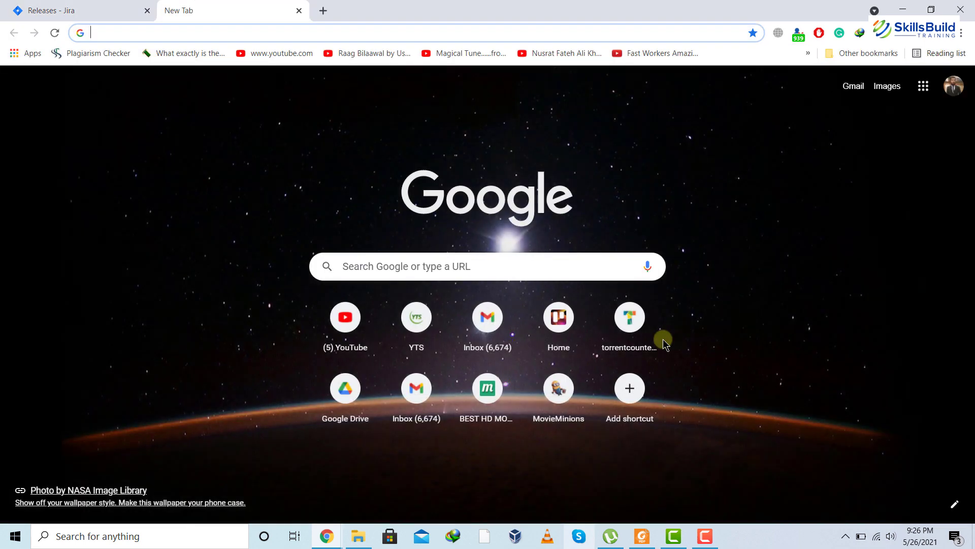
# Search Google for 'jira price scheme'.
pyautogui.write('jira pri')
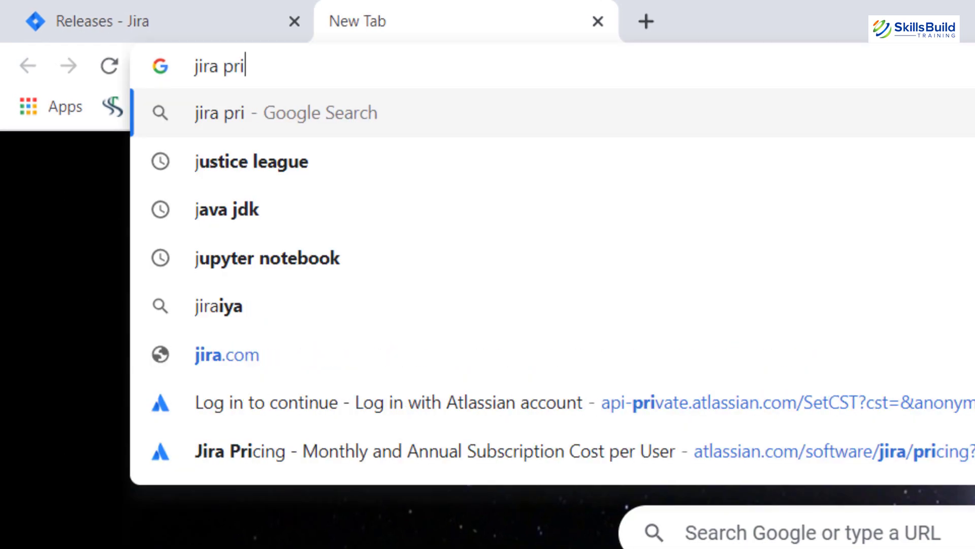
pyautogui.write('ce scheme')
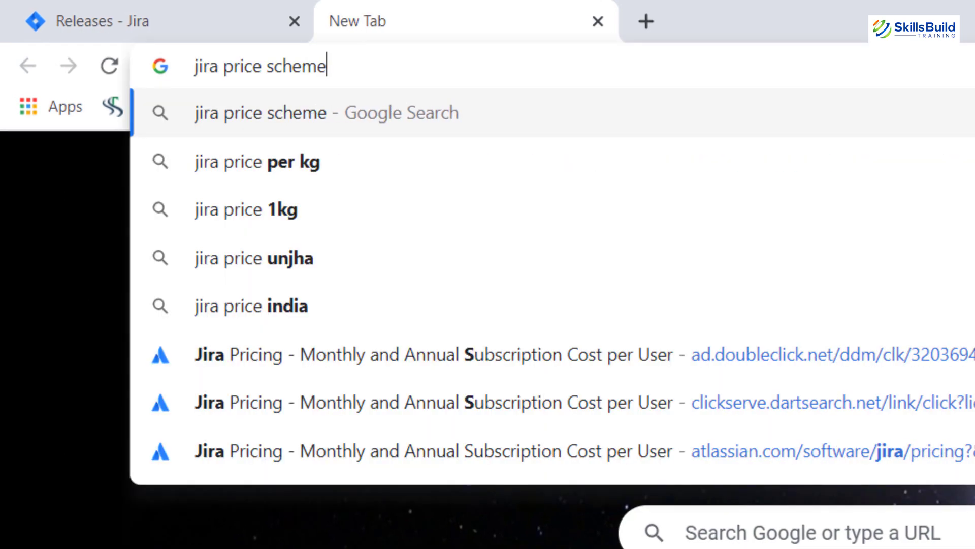
pyautogui.press('Return')
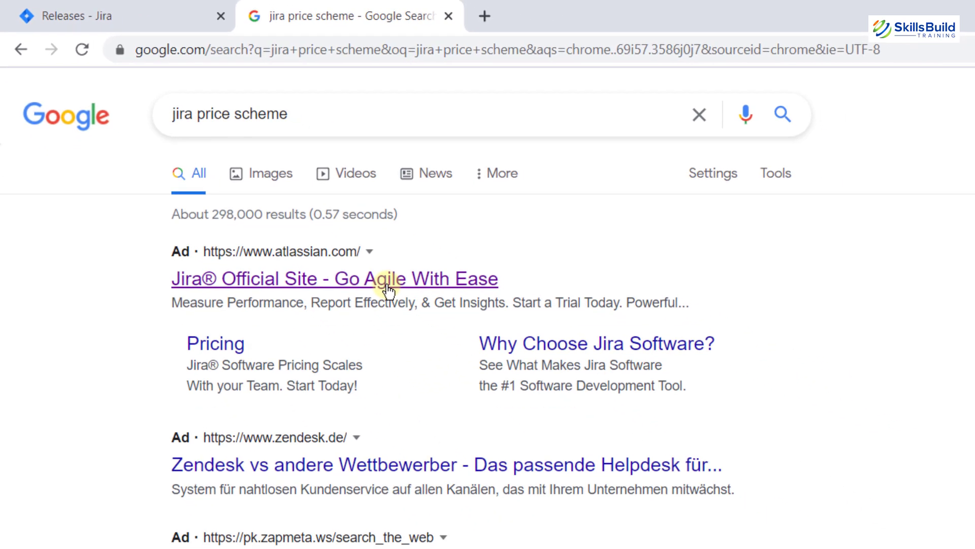
# Open Jira's official pricing page and switch the billing cycle to Annual.
pyautogui.click(387, 290)
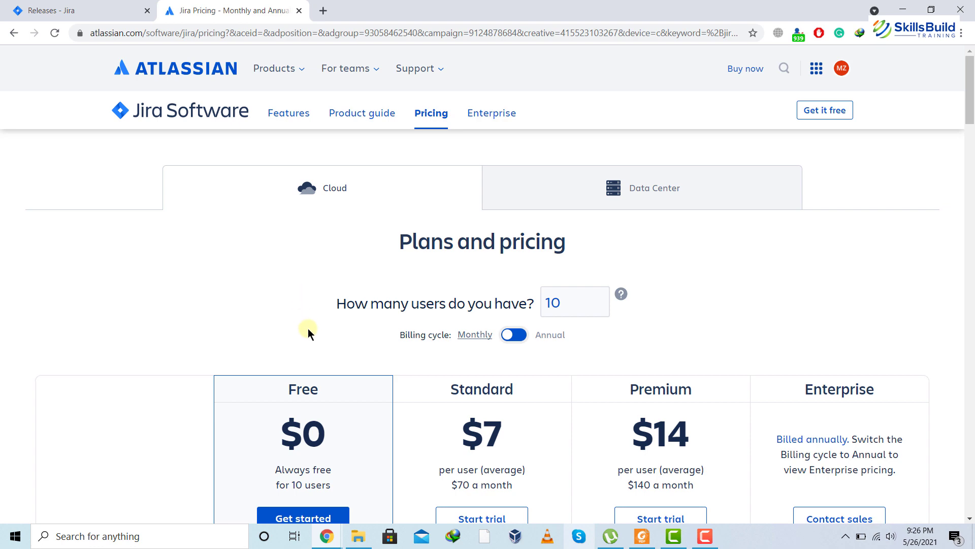
pyautogui.scroll(-2, 307, 329)
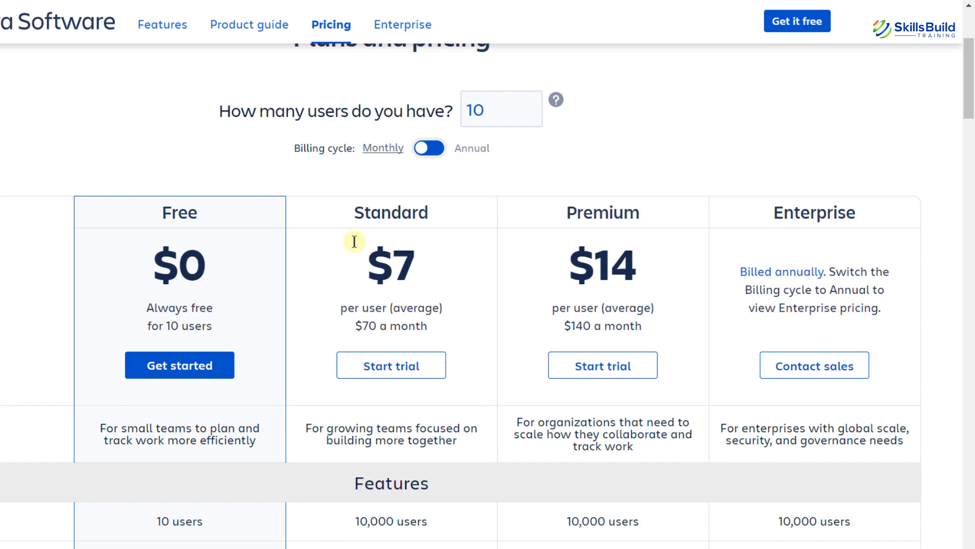
pyautogui.click(431, 147)
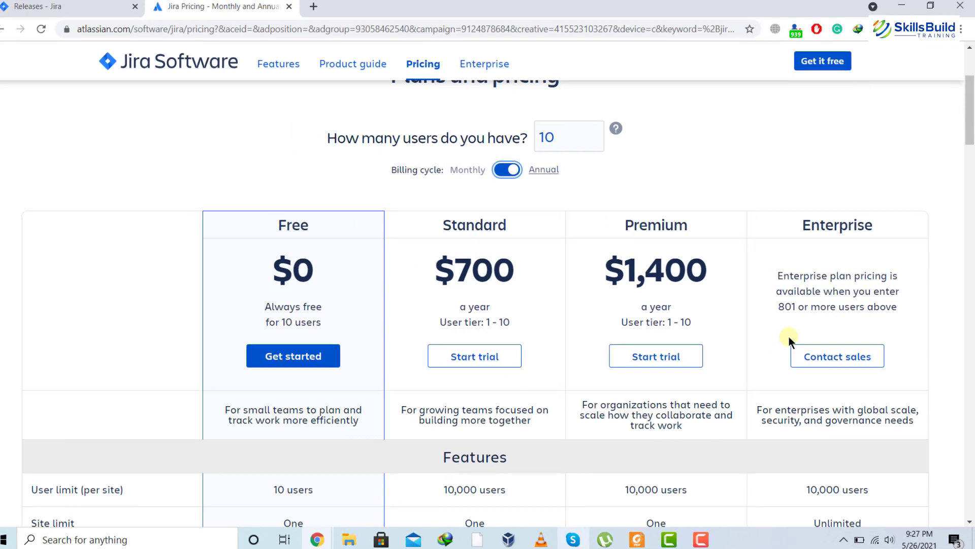
pyautogui.scroll(-6, 788, 337)
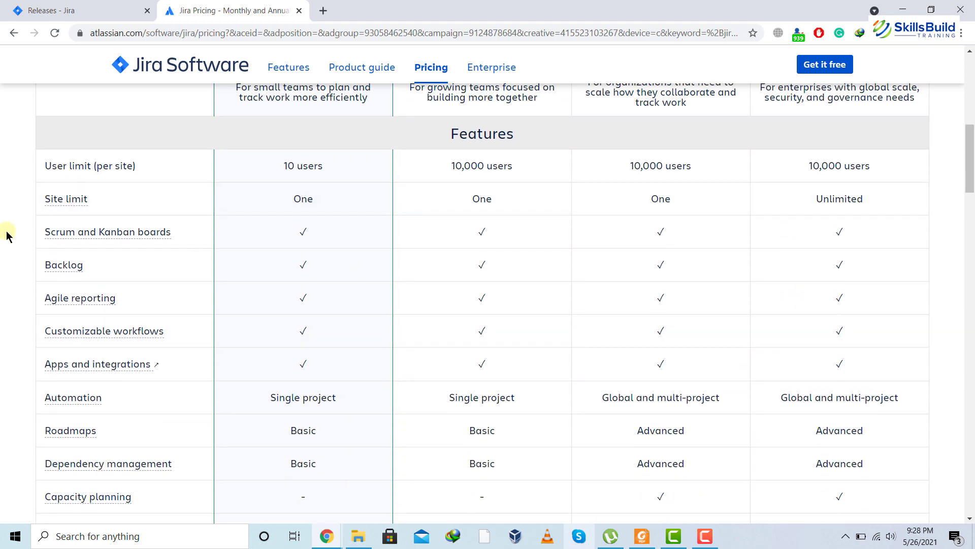
pyautogui.scroll(7, 7, 235)
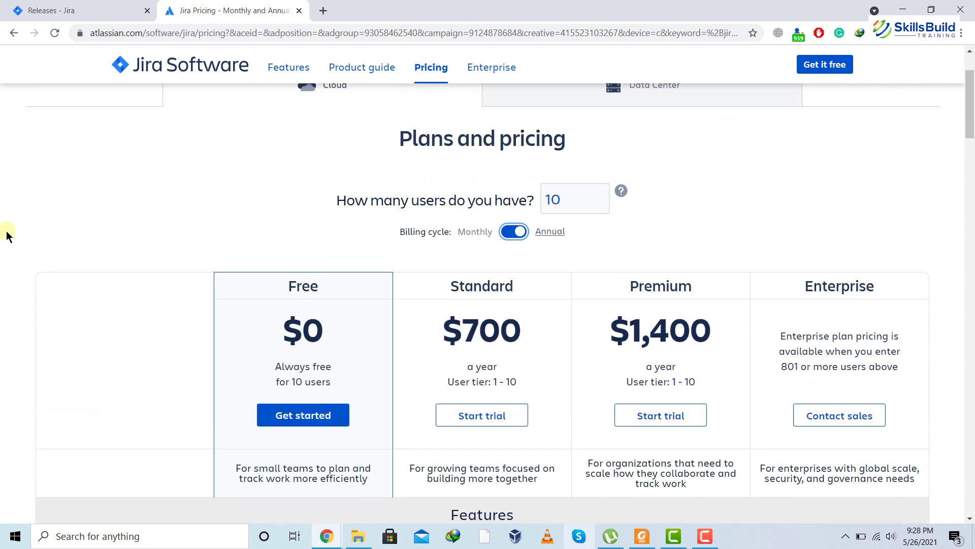
pyautogui.scroll(-10, 6, 235)
pyautogui.scroll(-15, 6, 234)
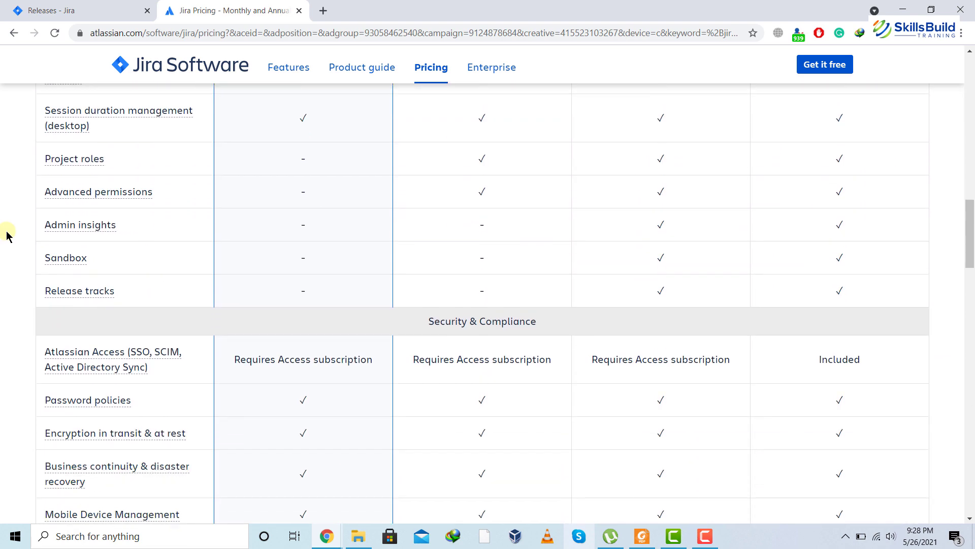
pyautogui.scroll(-2, 6, 235)
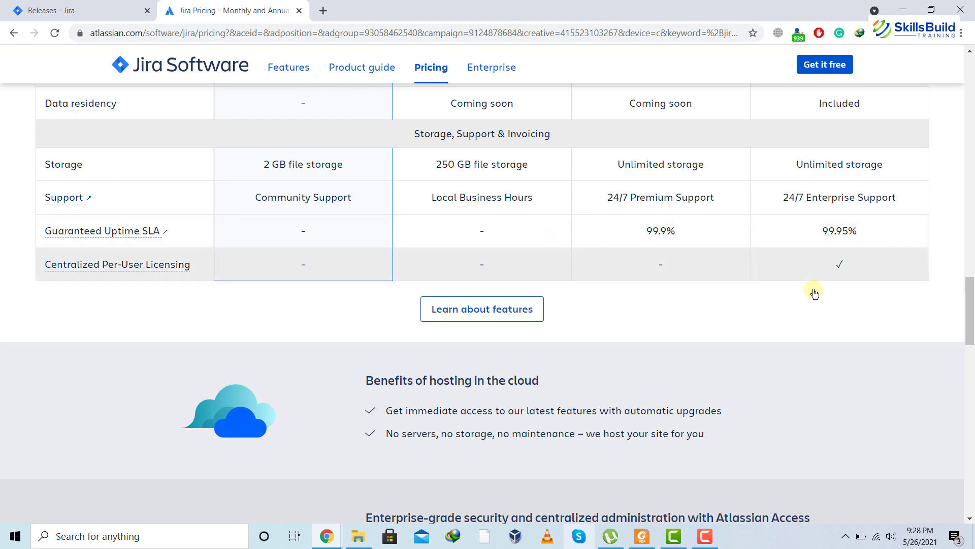
pyautogui.press('Home')
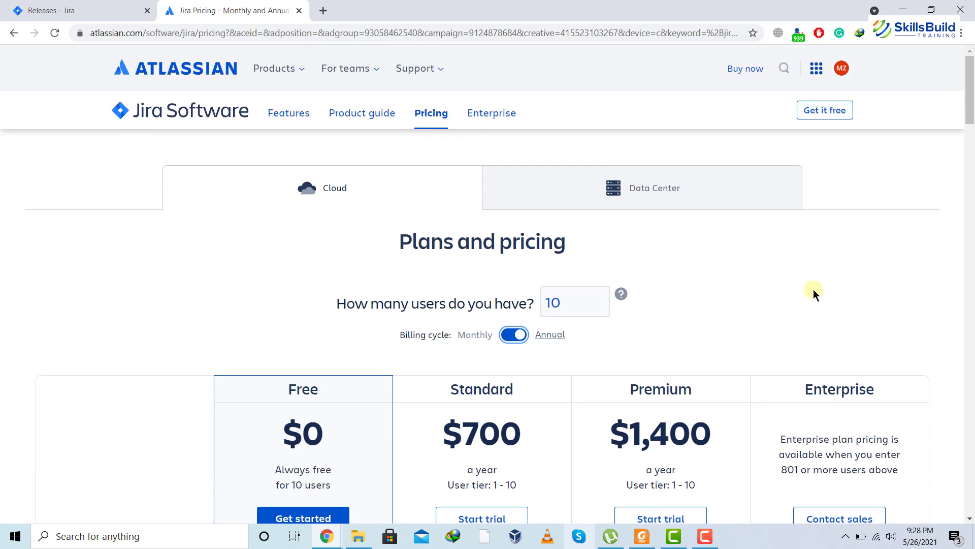